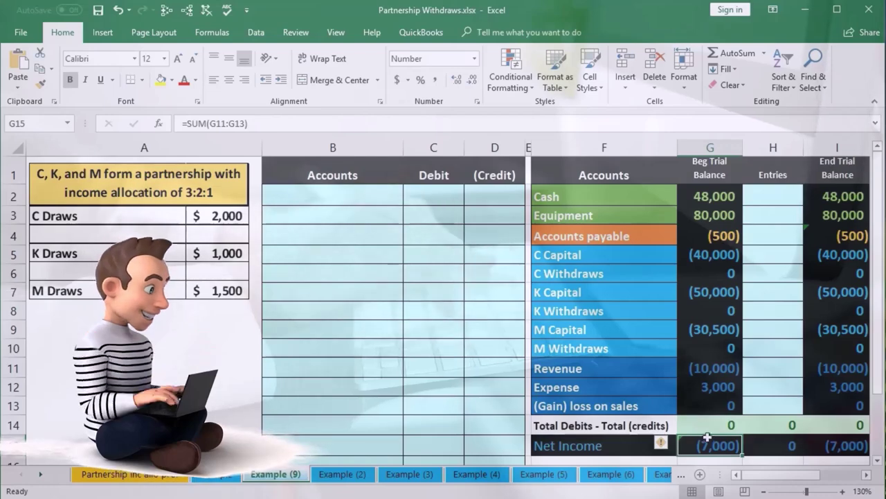
Examine the Net Income formula in the beginning trial balance and the partners' capital and withdrawal accounts
double_click(690, 448)
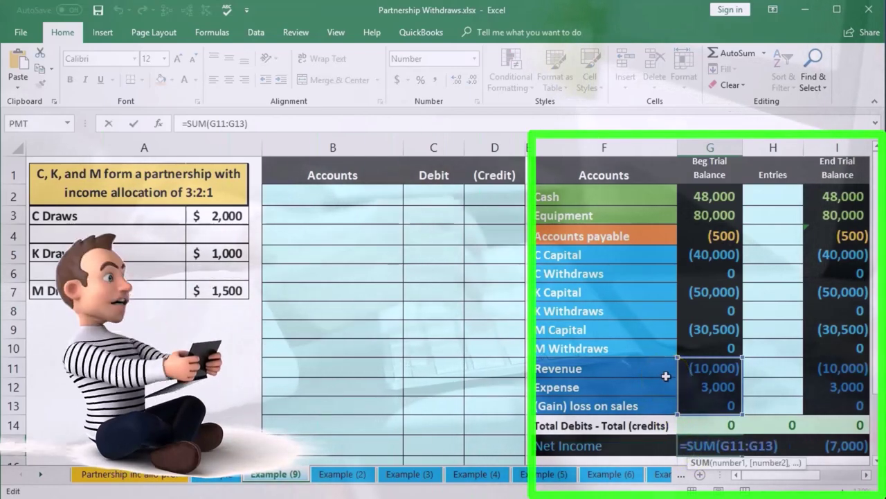
key(Return)
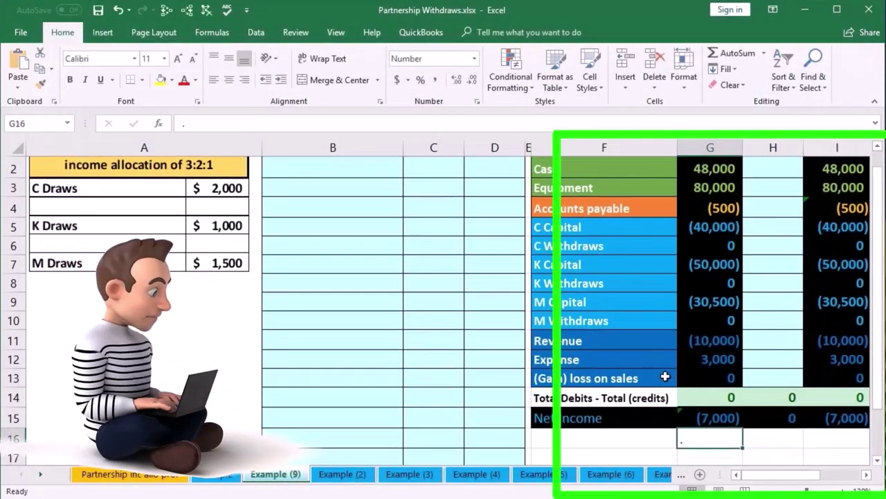
scroll(663, 376, up, 1)
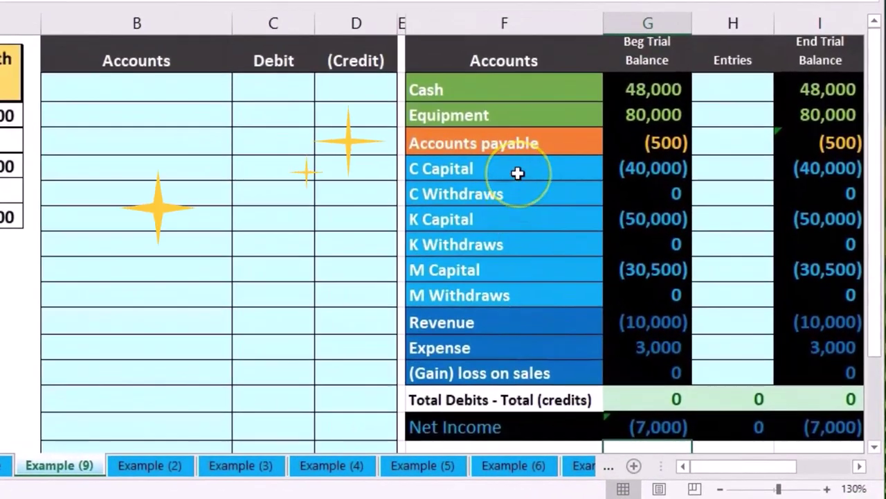
drag(518, 173, 509, 286)
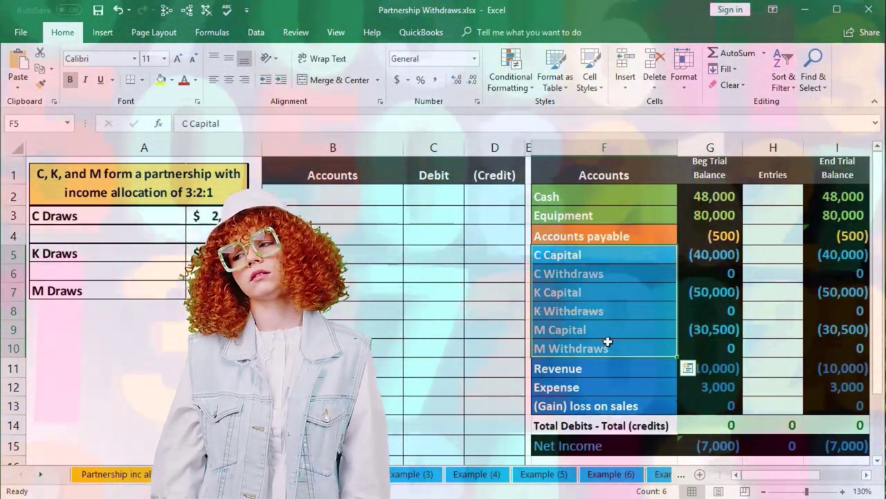
click(489, 312)
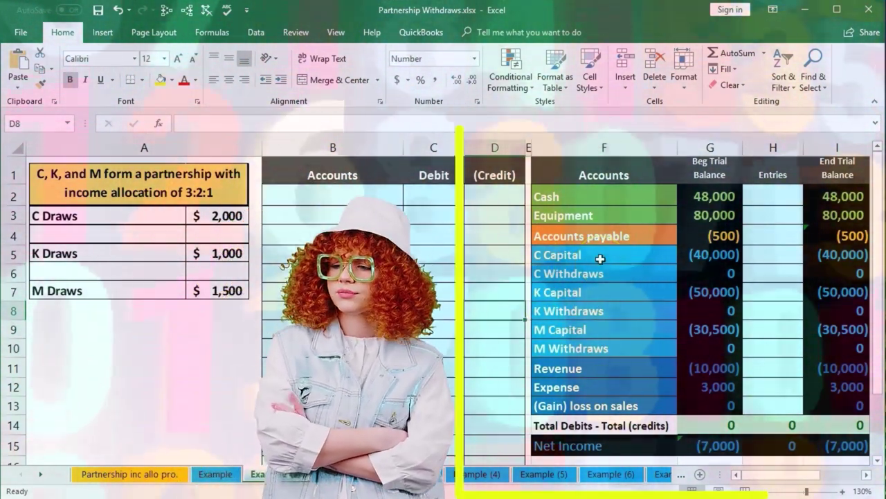
click(600, 259)
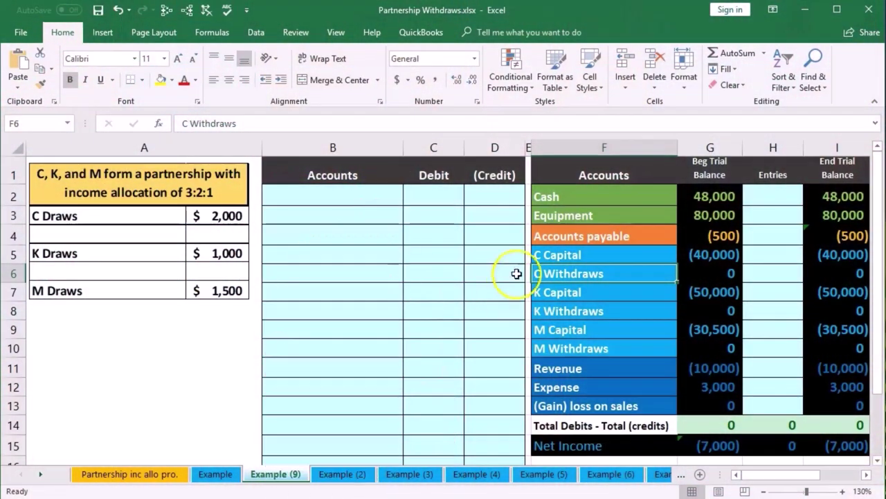
click(534, 256)
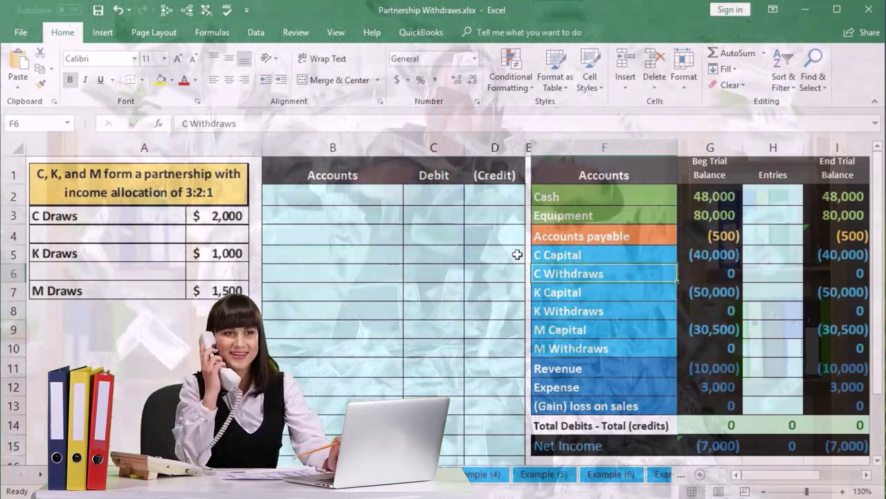
key(Up)
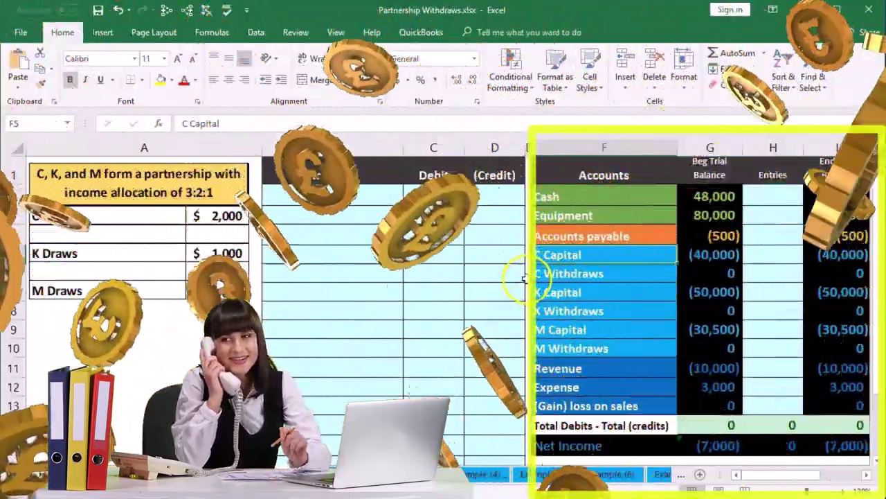
click(530, 274)
click(536, 274)
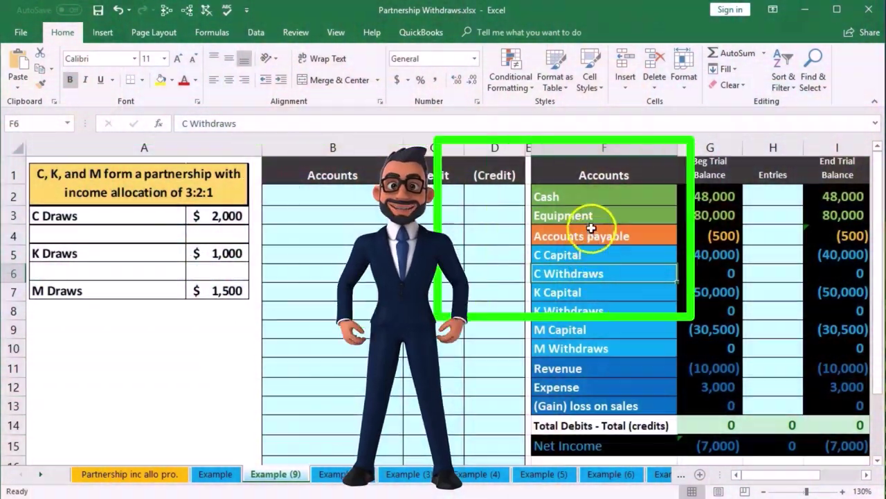
Copy the Cash account name from the trial balance and paste it as values into B3 of the journal
click(594, 194)
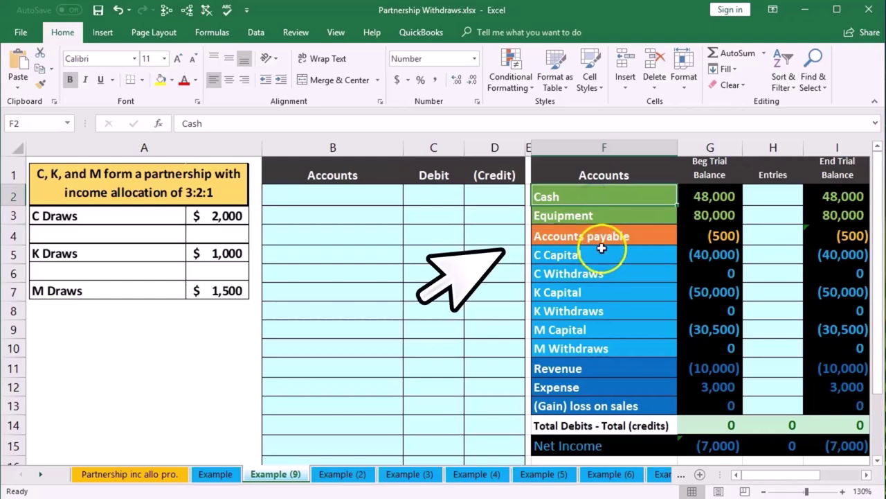
right_click(585, 196)
click(619, 223)
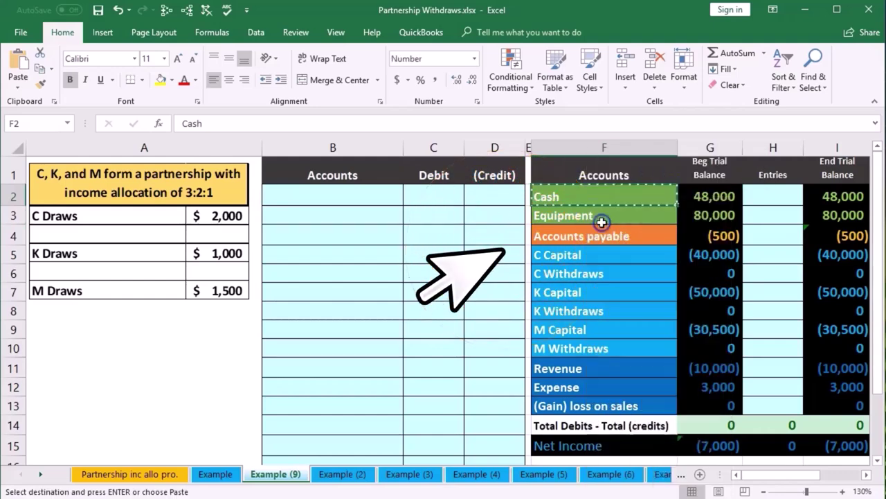
click(334, 212)
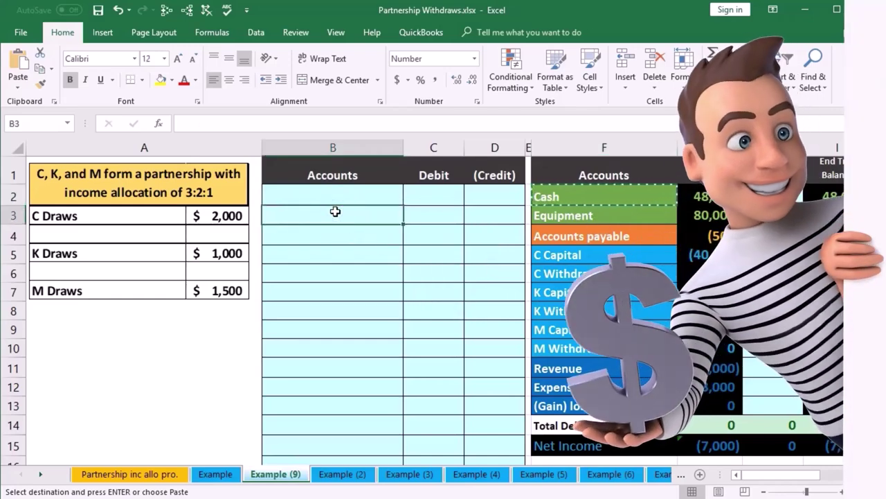
right_click(335, 211)
click(373, 266)
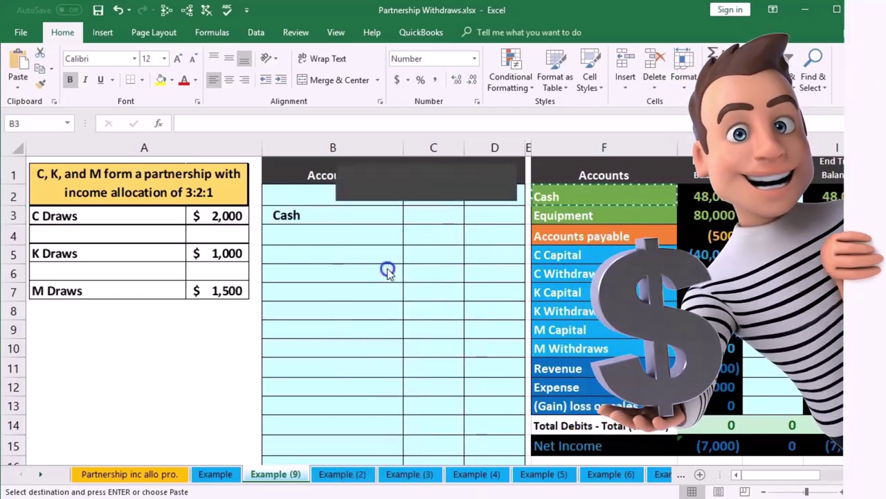
Enter a credit of -2,000 for Cash in D3 and the balancing debit formula -D3 in C2
click(484, 212)
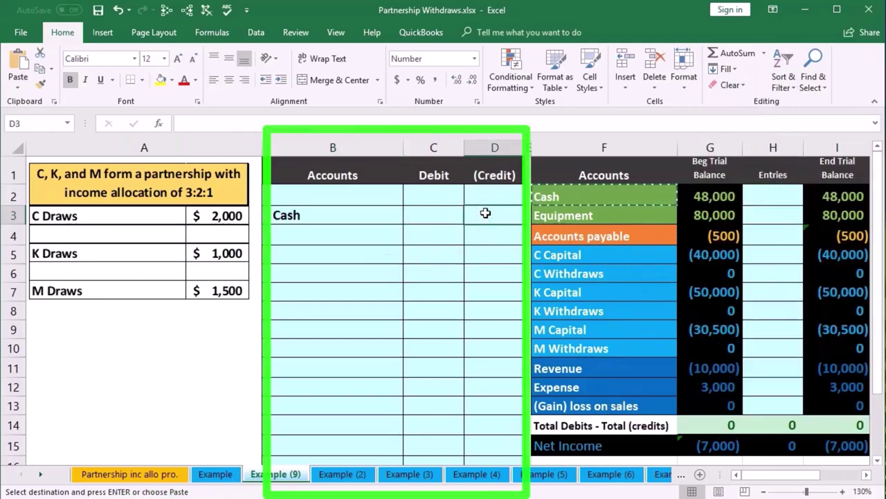
text(-)
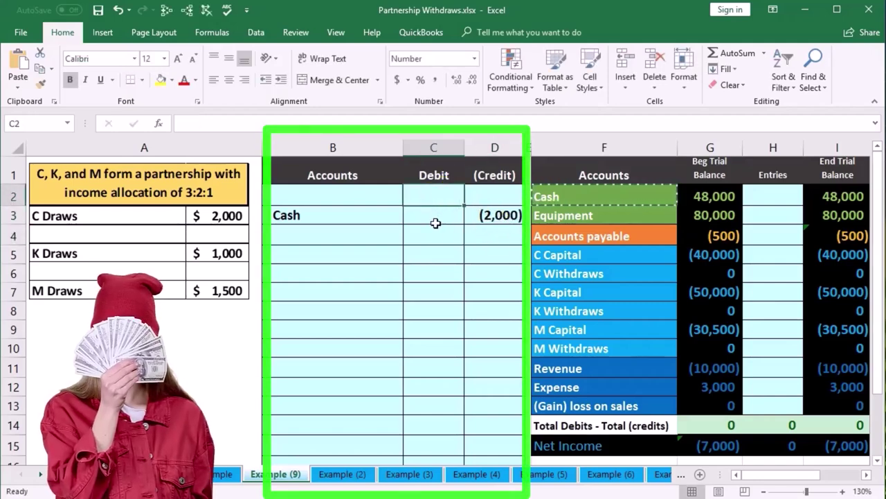
text(-C3)
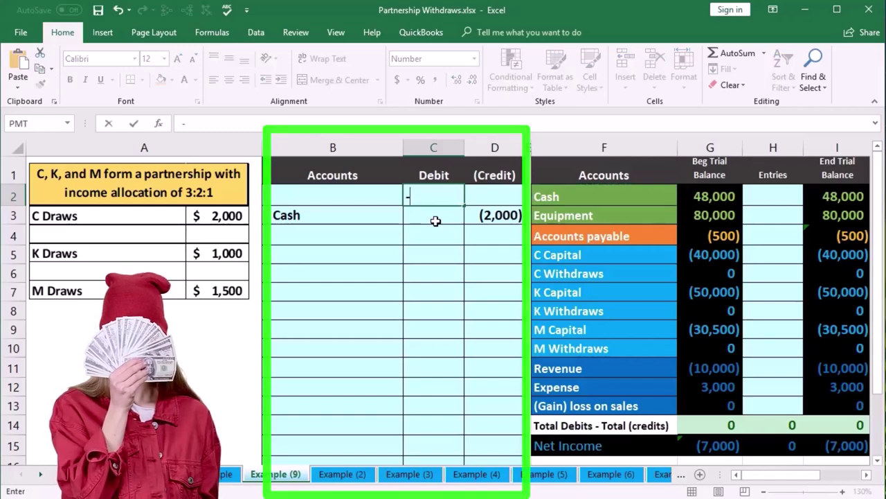
key(Down)
key(Right)
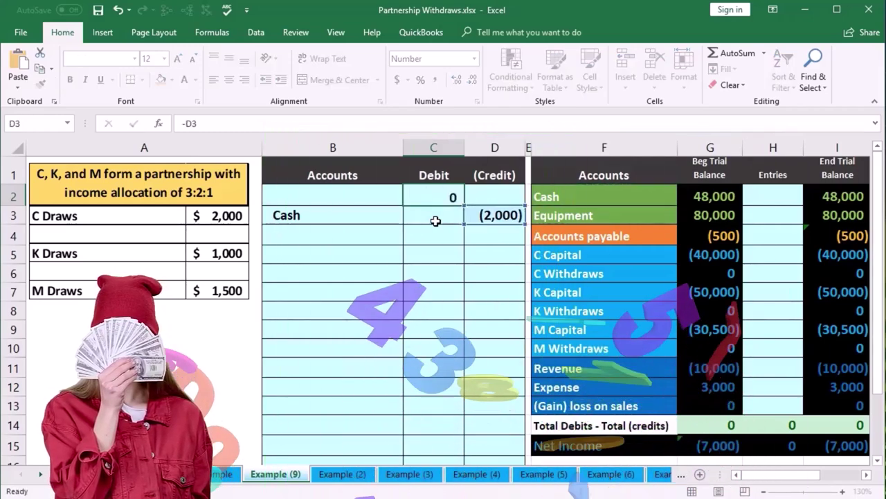
key(Return)
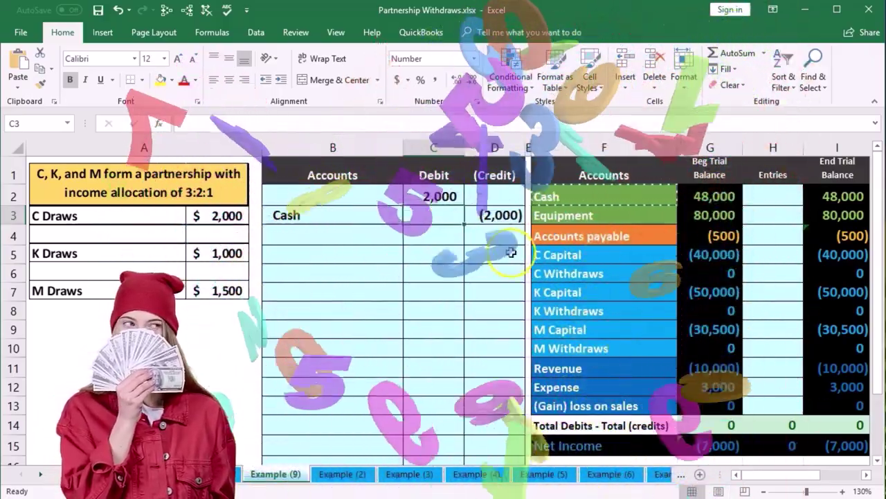
Copy the C Withdraws account name from the trial balance and paste it as values into B2 of the journal
click(570, 273)
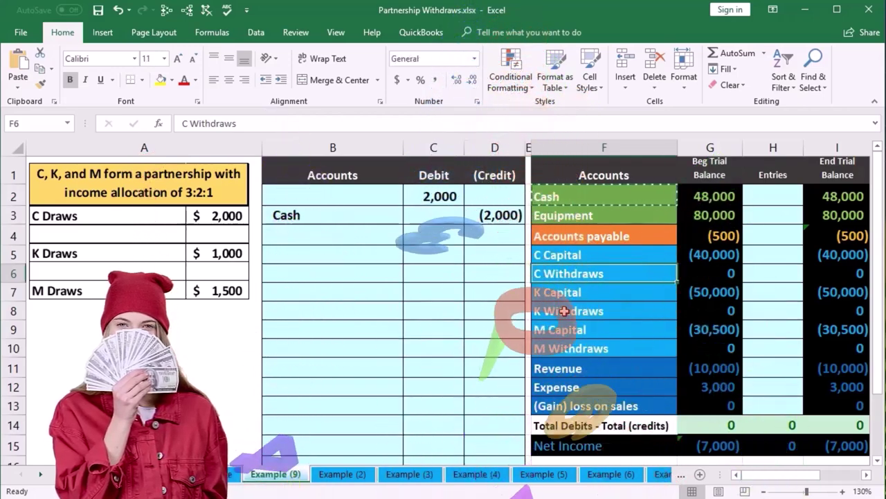
right_click(607, 274)
click(637, 299)
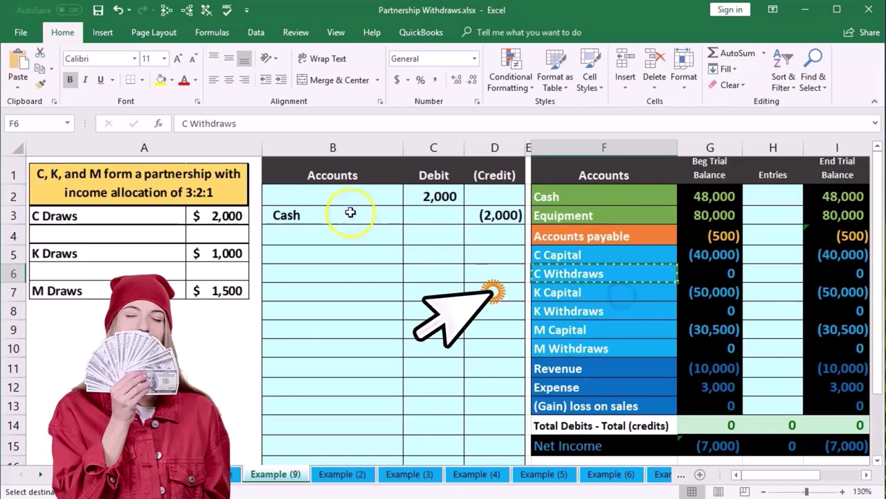
click(334, 192)
right_click(336, 193)
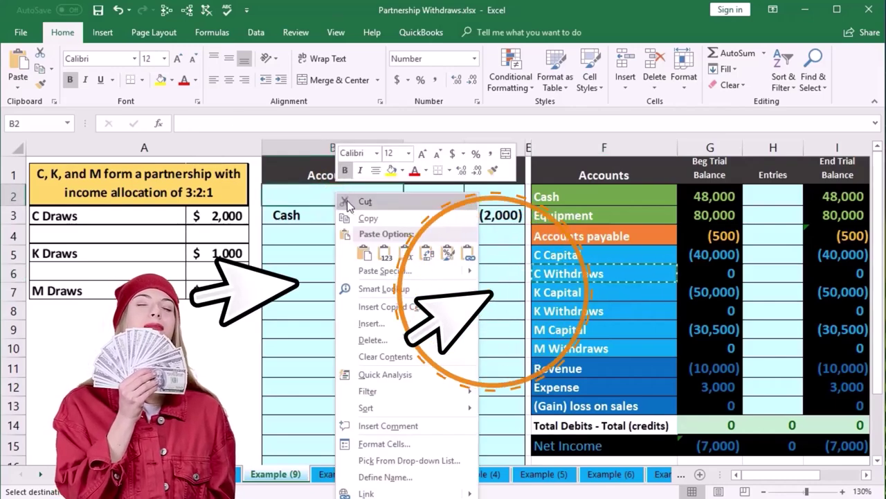
click(383, 254)
key(Escape)
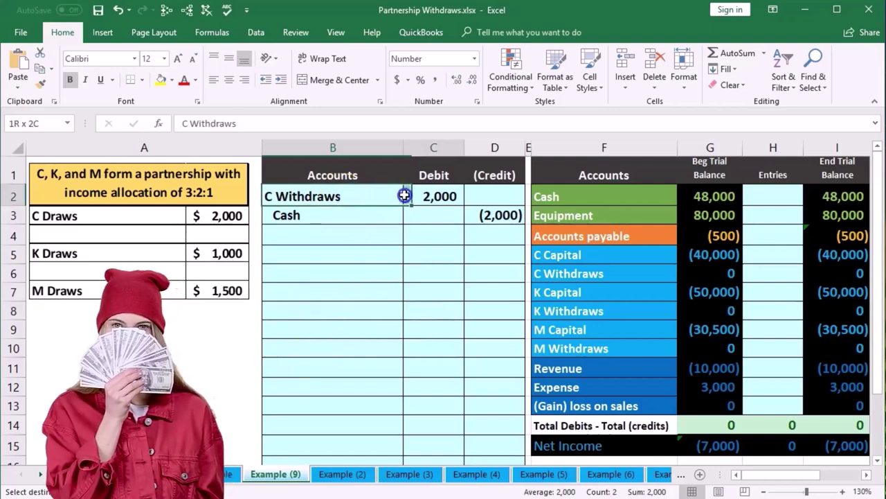
Post the C Withdraws debit to the Entries column by entering =C2 in H6
drag(584, 274, 671, 273)
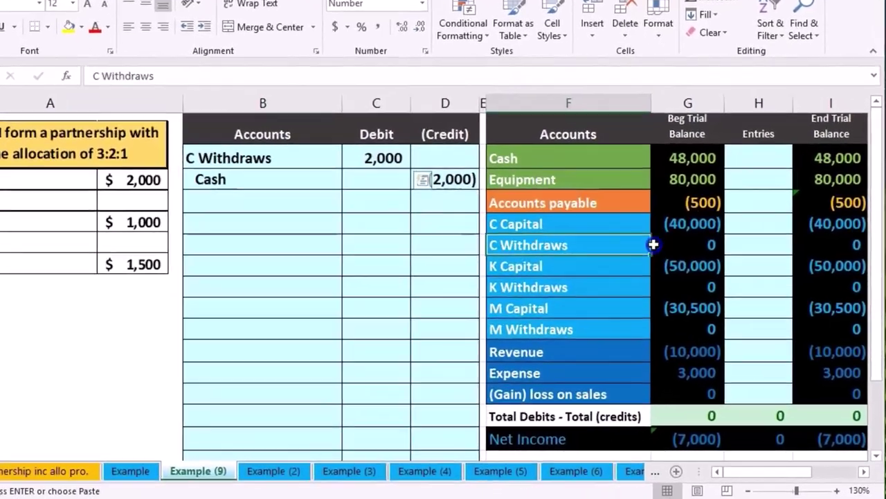
key(ctrl+v)
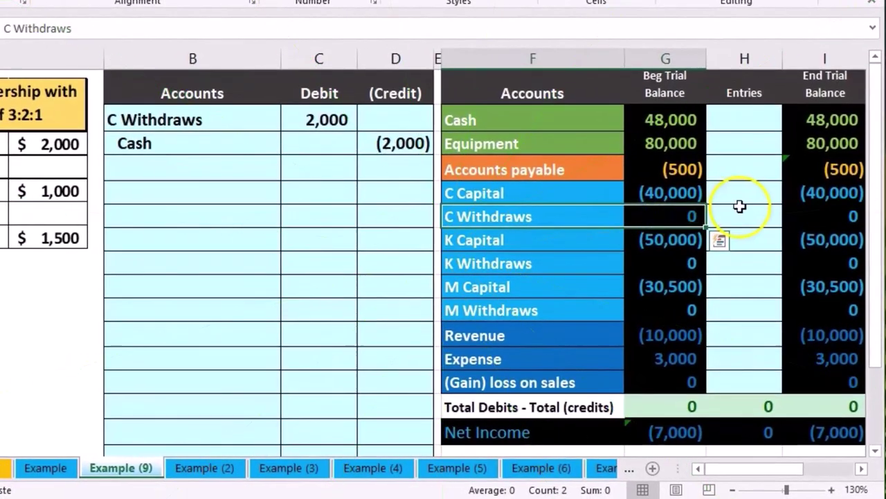
click(743, 215)
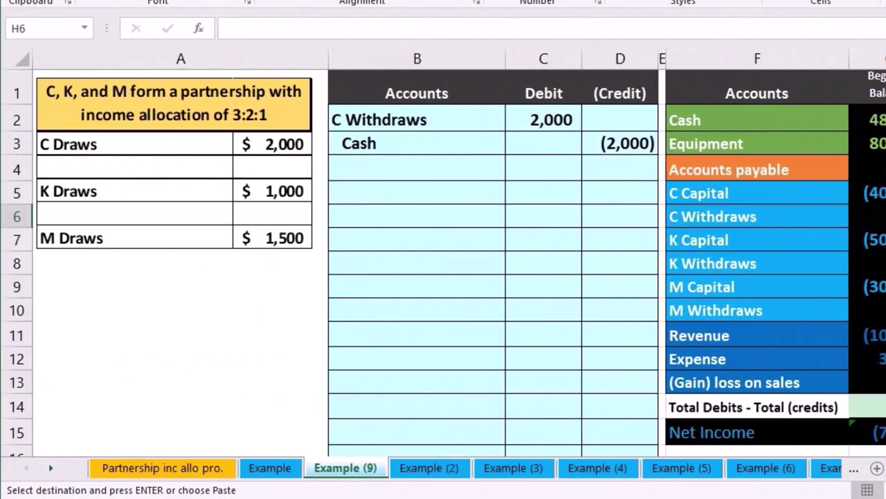
text(=)
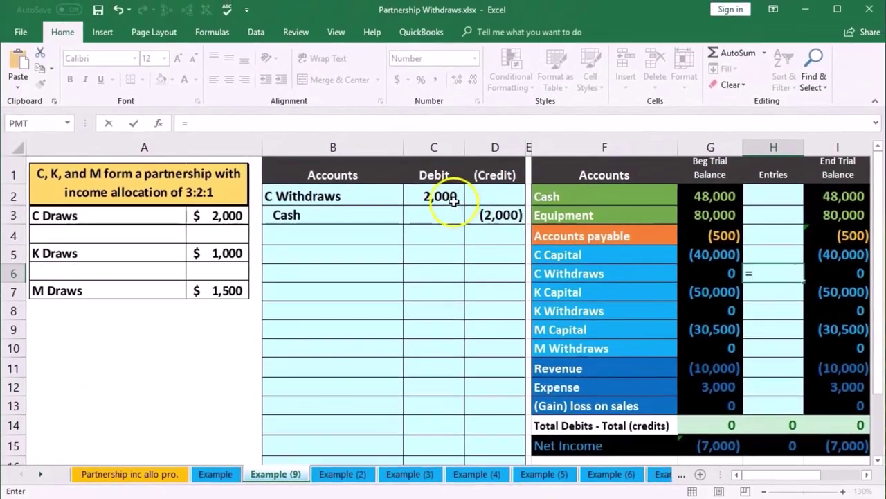
click(560, 120)
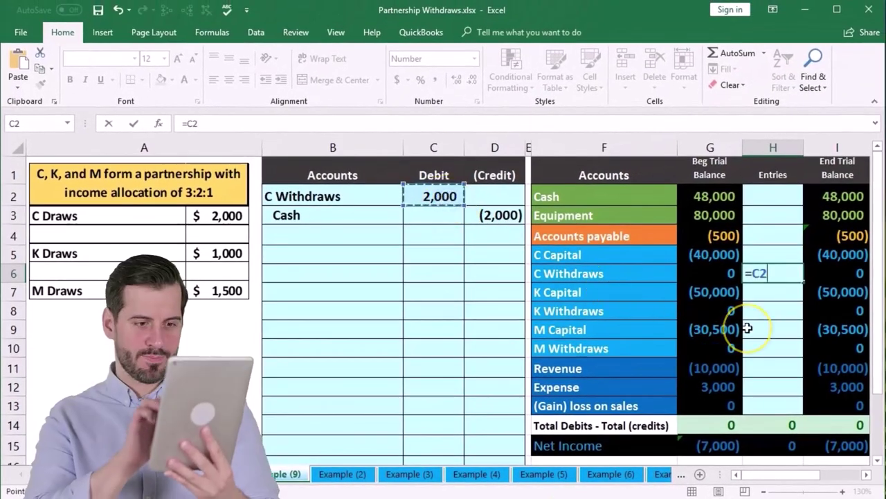
key(Return)
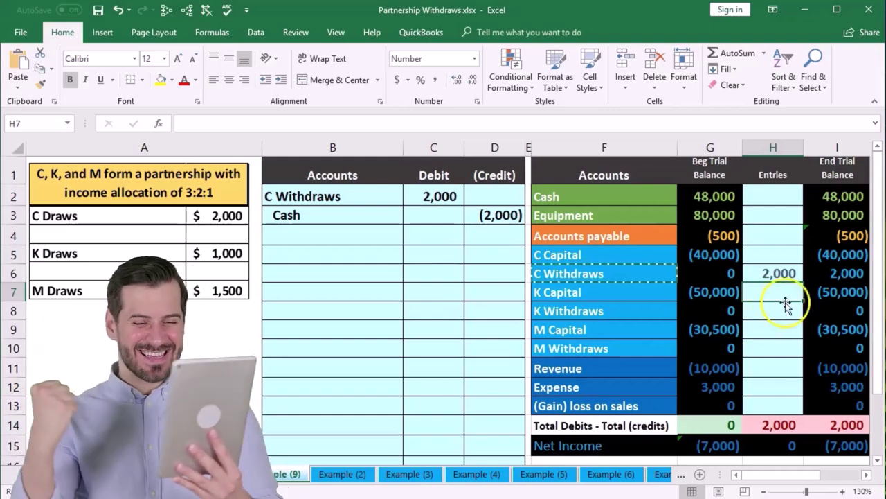
Post the Cash credit to the Entries column by entering =D3 in H2
click(809, 273)
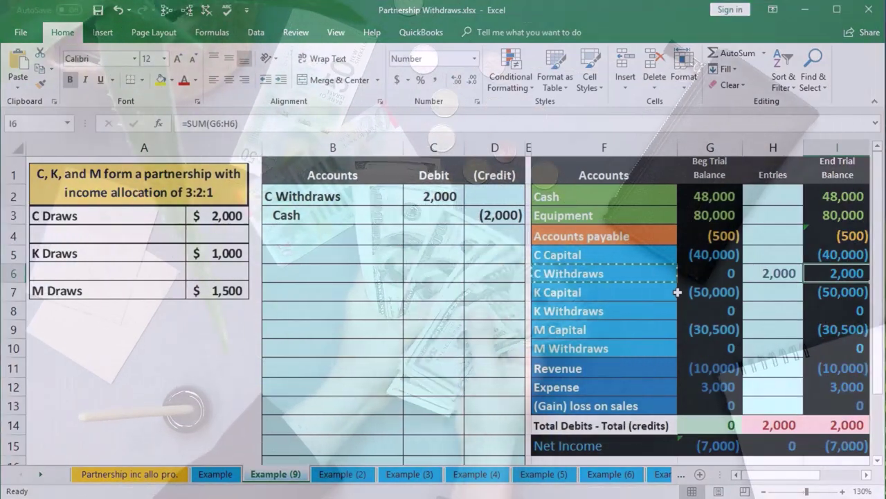
click(811, 256)
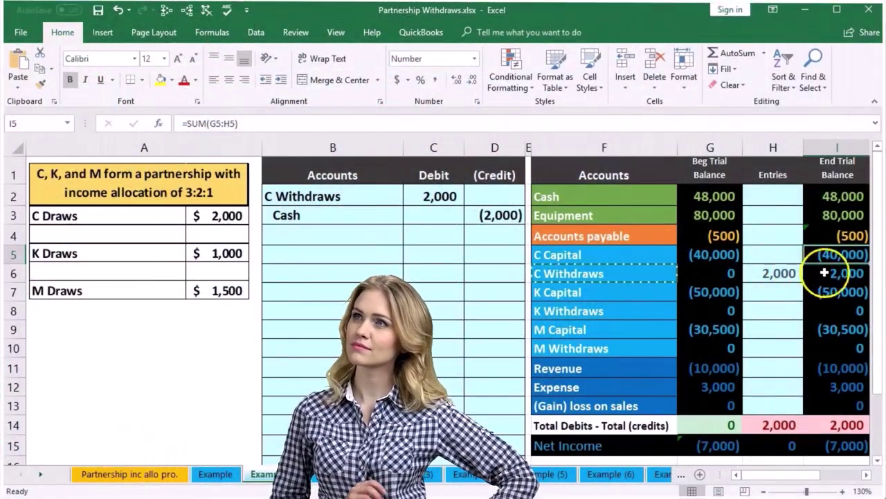
drag(834, 254, 838, 273)
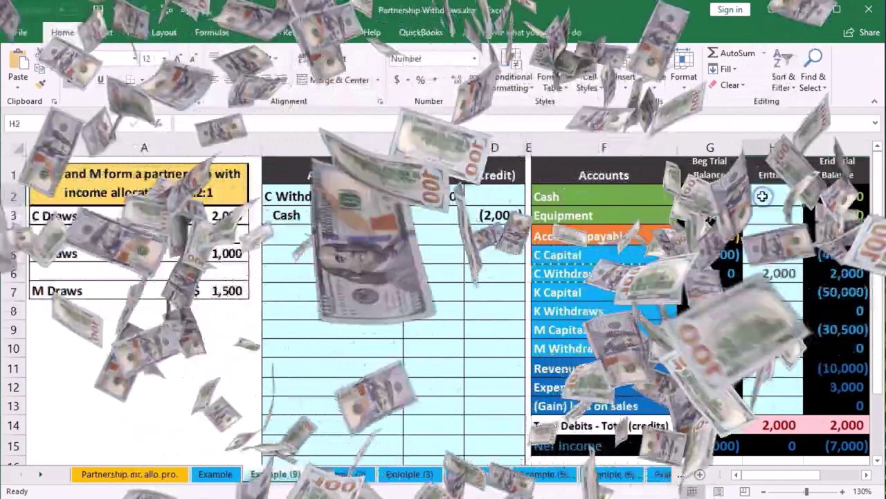
click(773, 196)
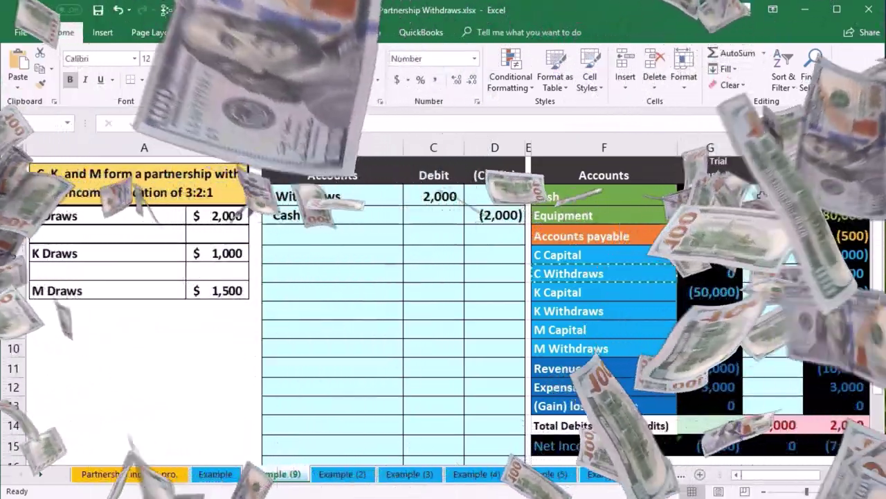
text(=)
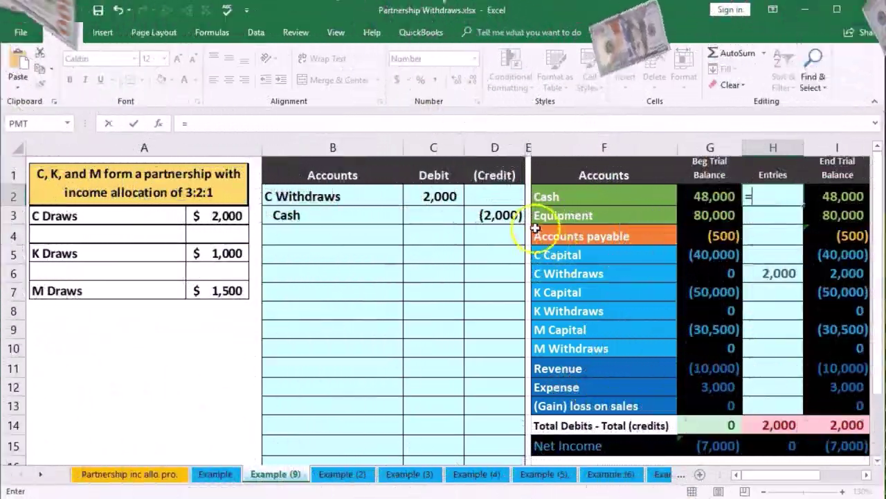
click(507, 212)
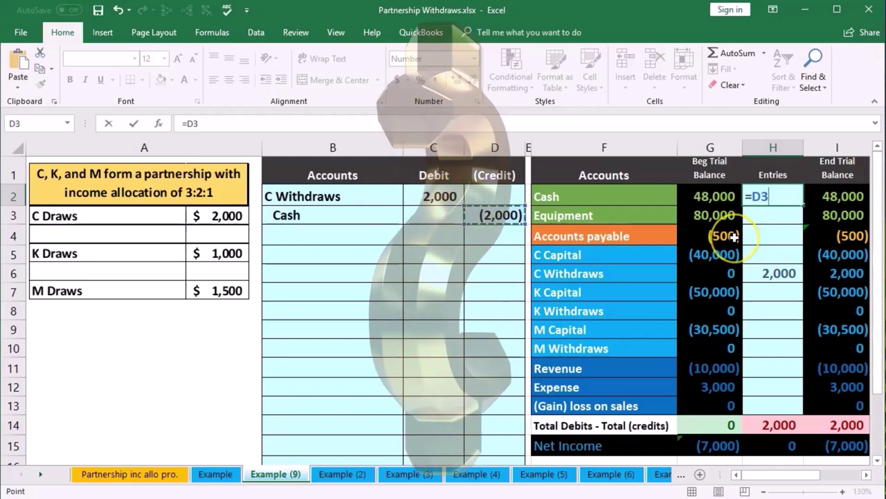
key(Return)
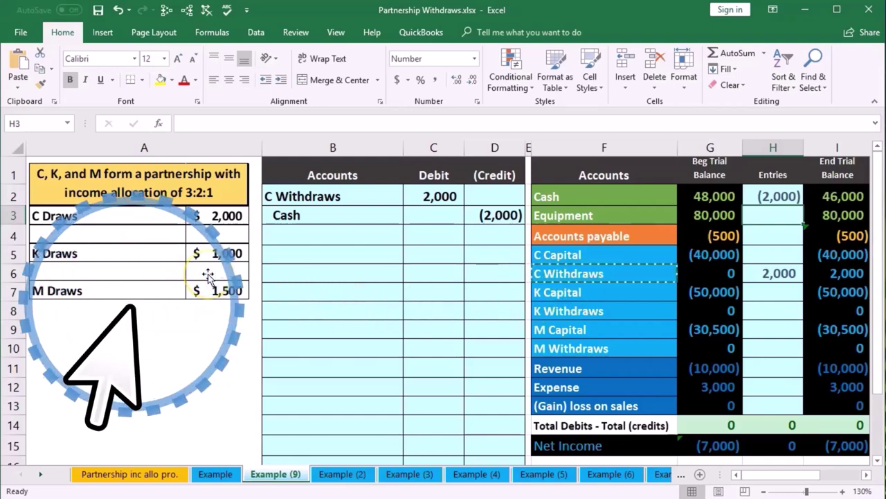
Copy the Cash account name from the trial balance and paste it as values into B6 of the journal
click(605, 195)
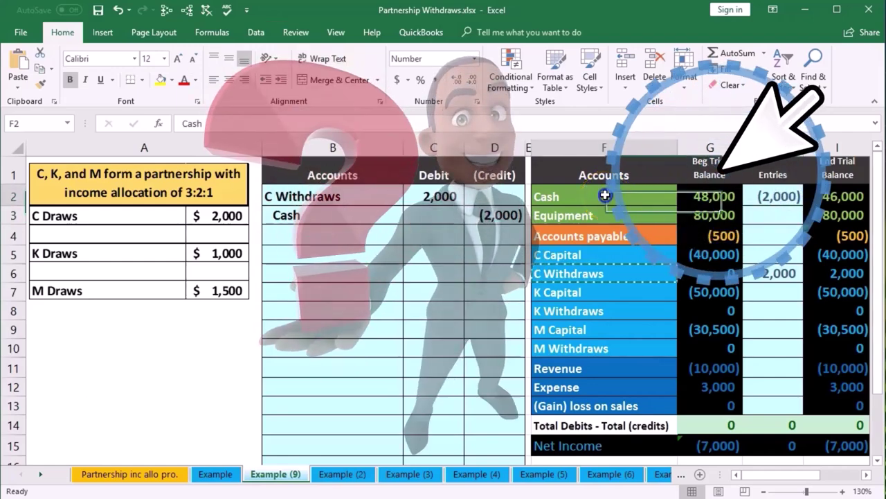
right_click(606, 196)
click(616, 222)
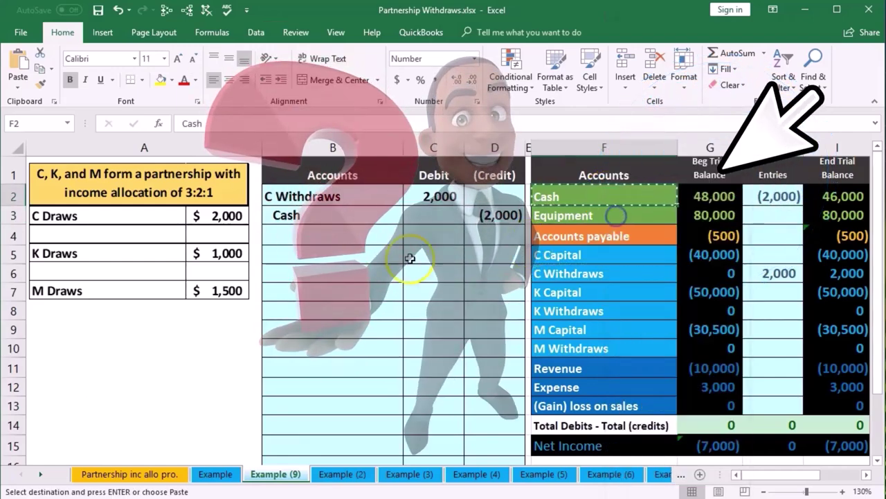
click(336, 239)
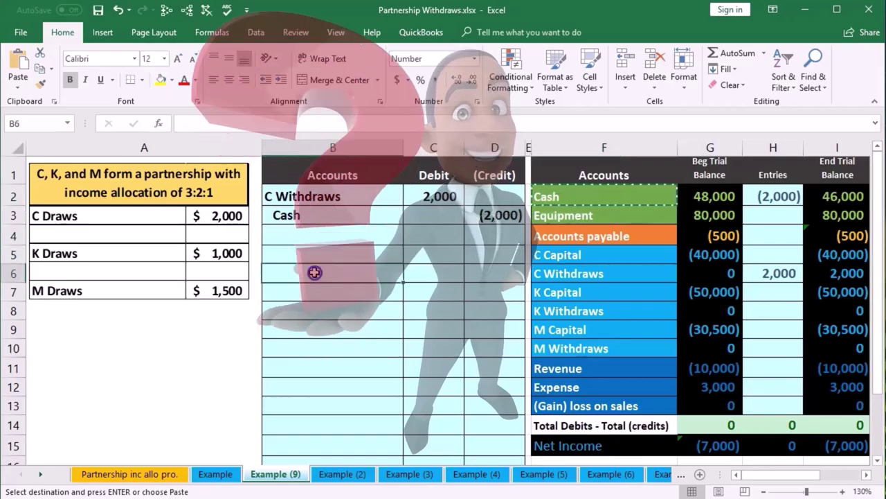
click(312, 273)
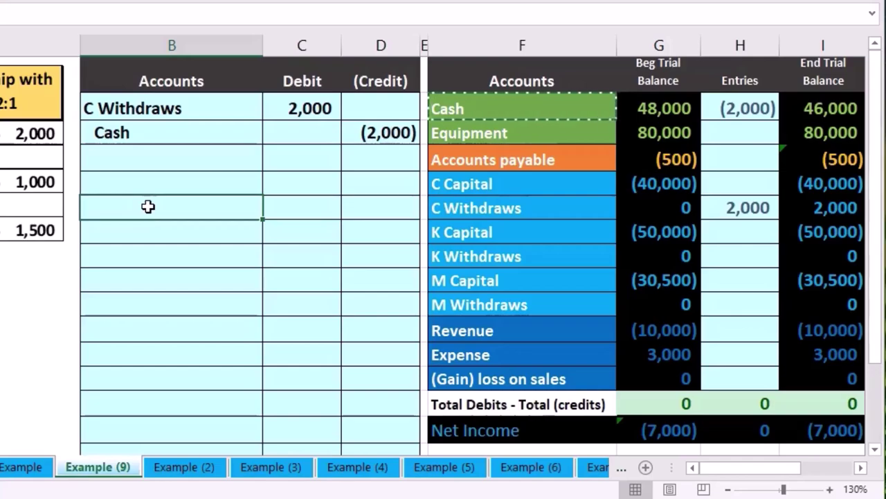
right_click(149, 206)
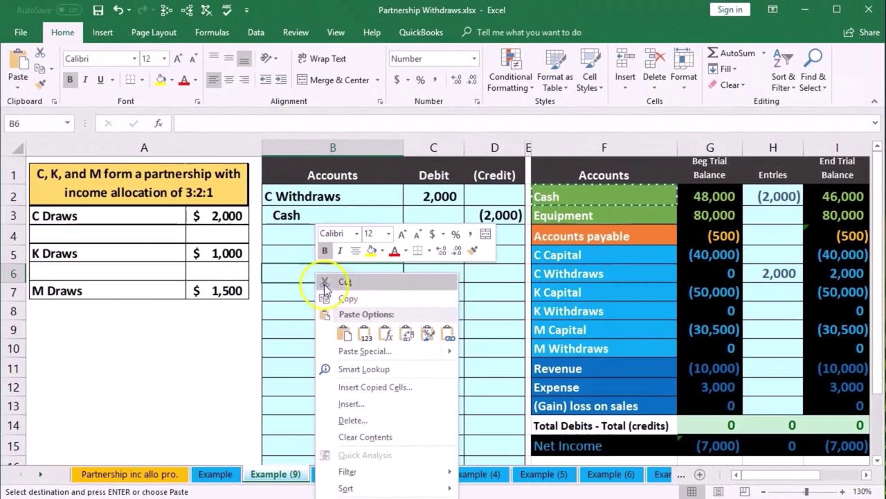
click(361, 336)
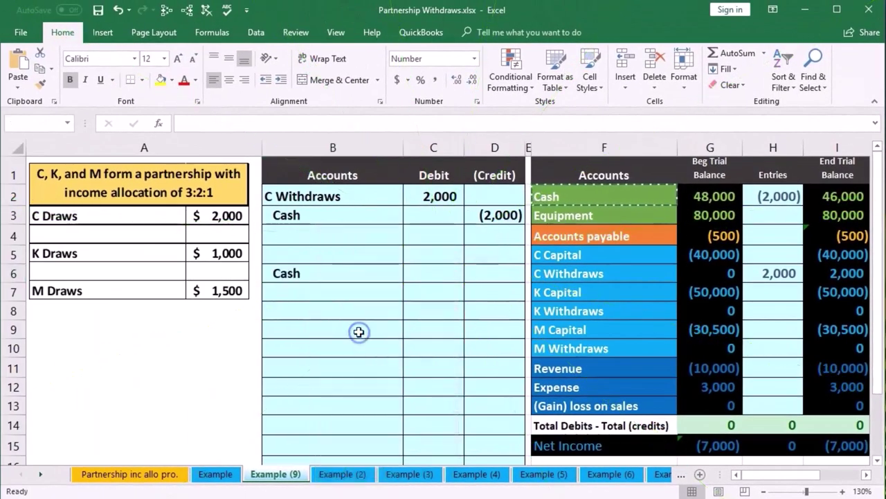
Enter a credit of -1000 for Cash in D6 and the balancing debit formula -D6 in C5
click(486, 270)
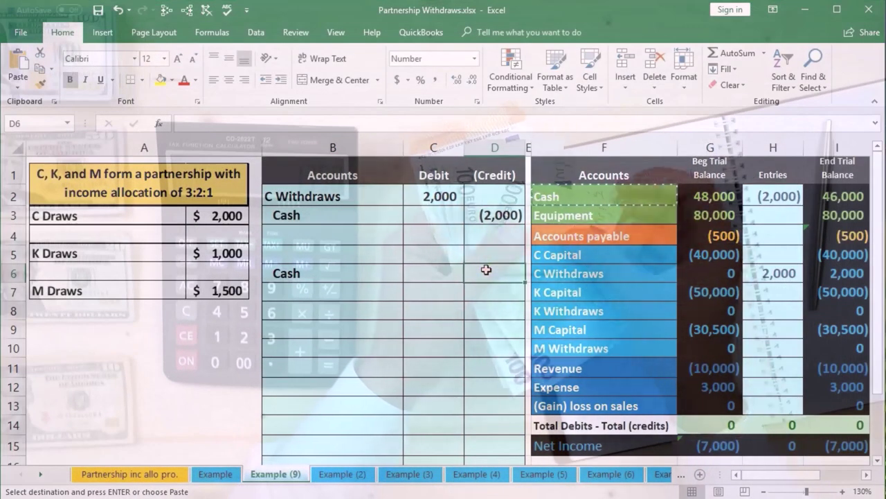
text(-1000)
key(Return)
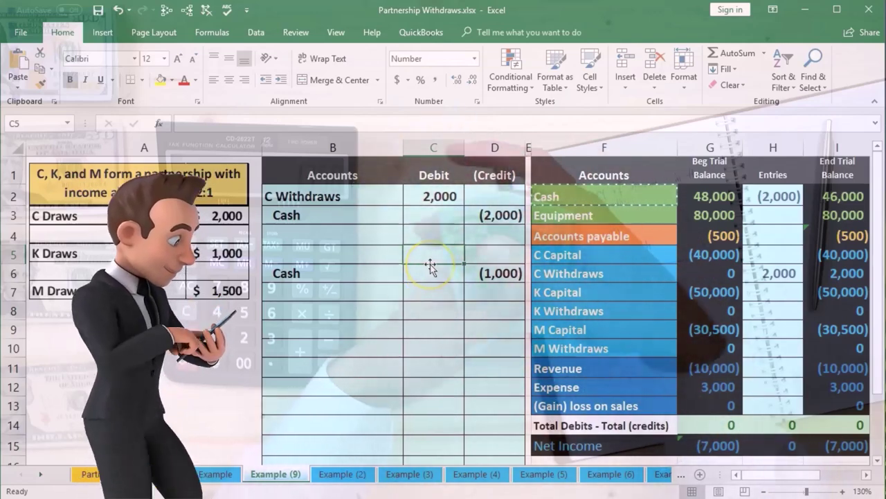
text(-)
key(Down)
key(Right)
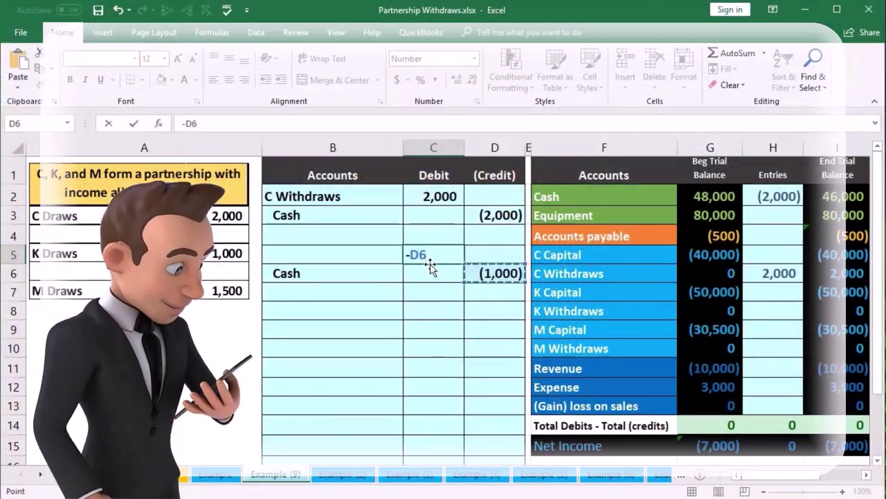
key(Return)
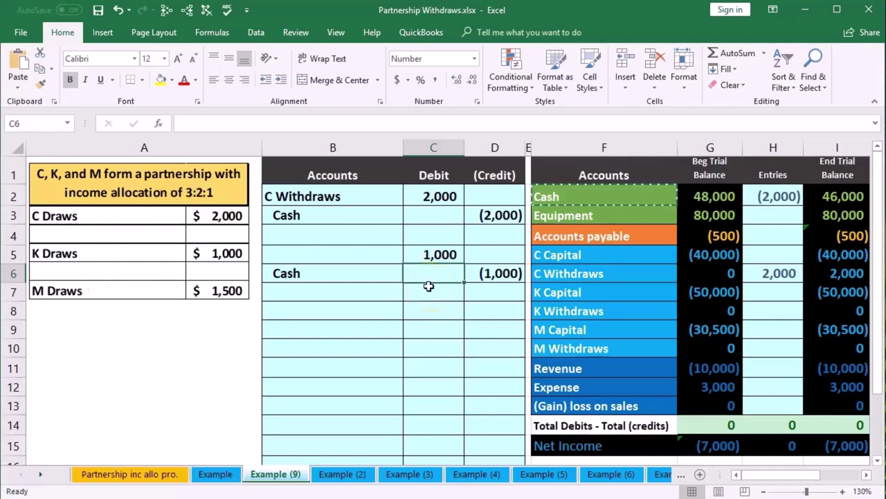
Copy the K Withdraws account name from the trial balance and paste it as values into B5 of the journal
click(555, 309)
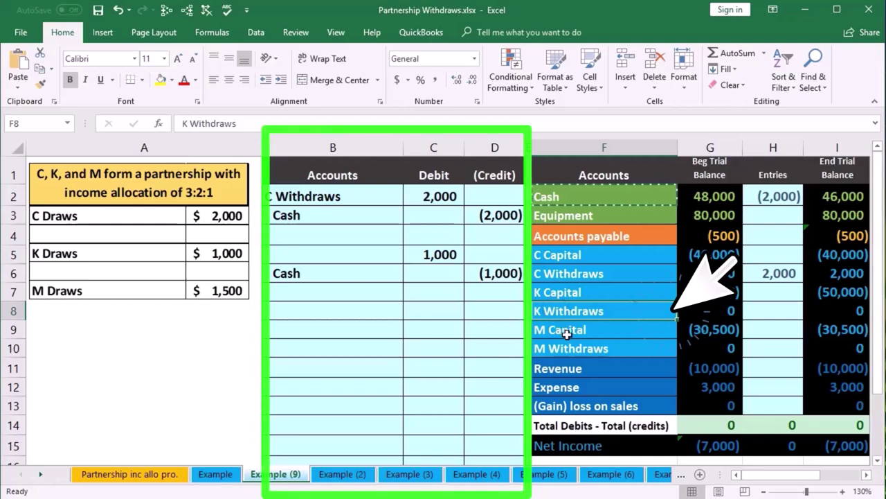
right_click(588, 311)
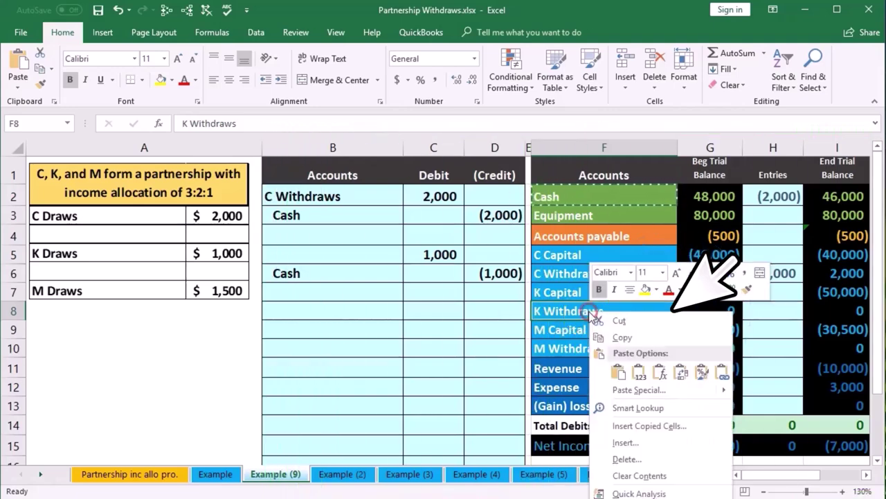
click(621, 337)
click(323, 258)
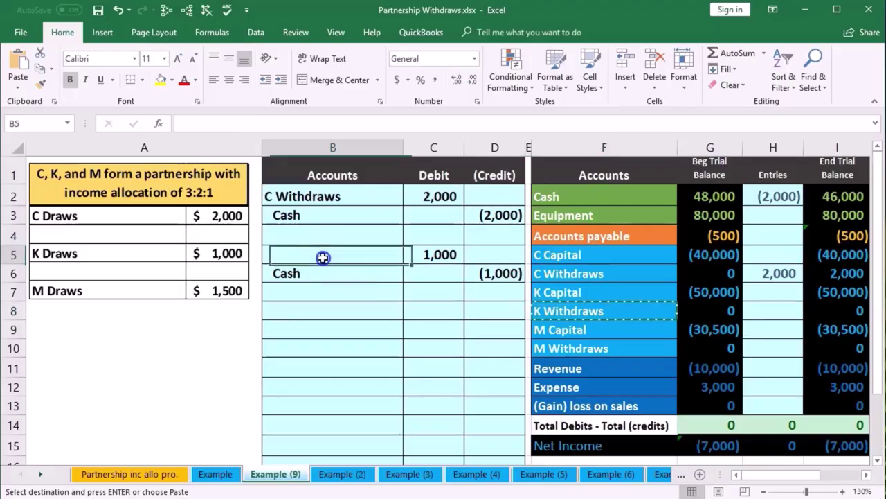
right_click(322, 258)
click(374, 316)
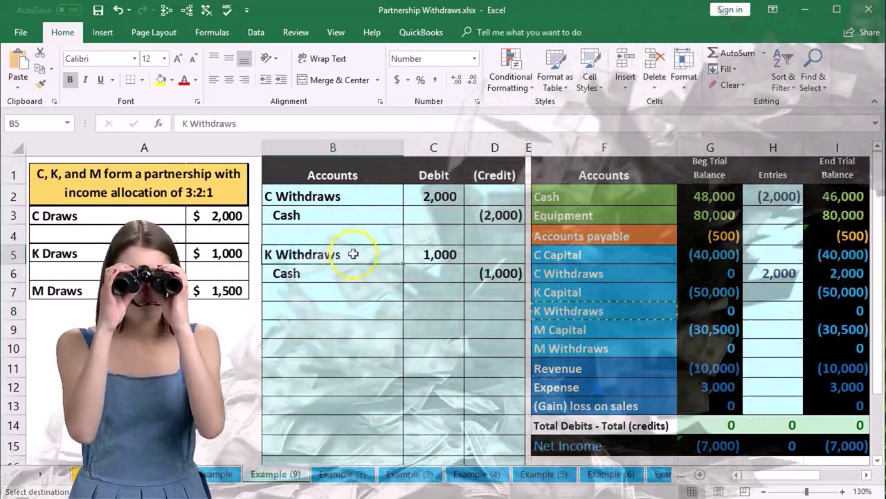
Post the K Withdraws debit to the Entries column by entering =C5 in H8
drag(352, 254, 444, 256)
click(598, 311)
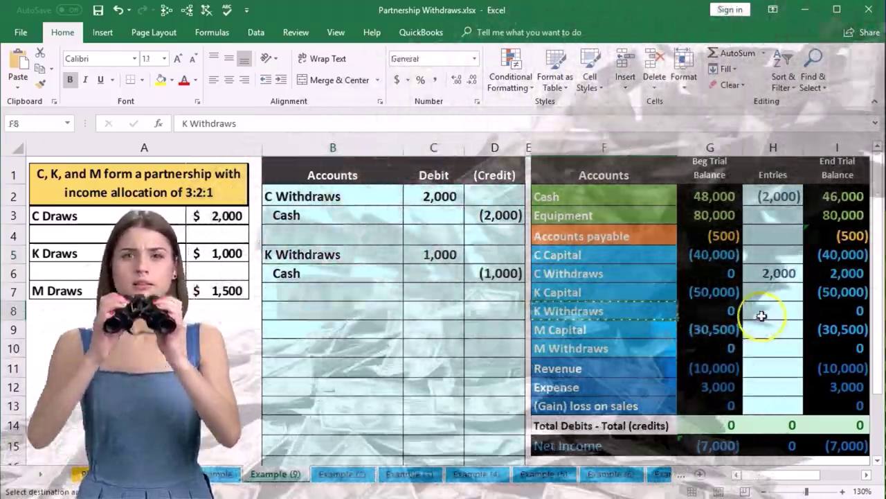
click(762, 315)
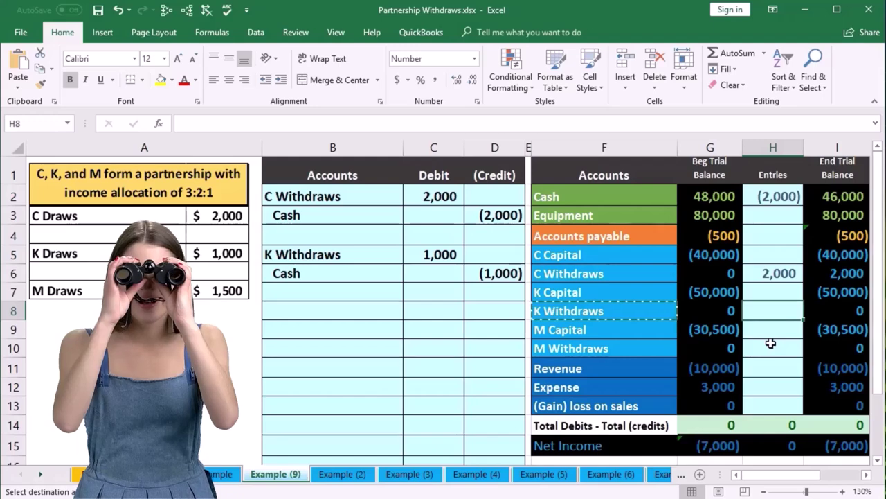
text(=)
click(448, 256)
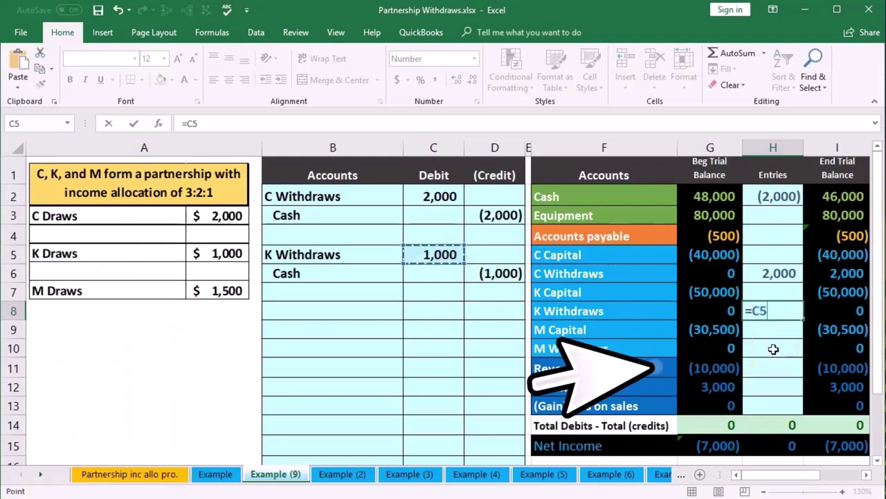
key(Return)
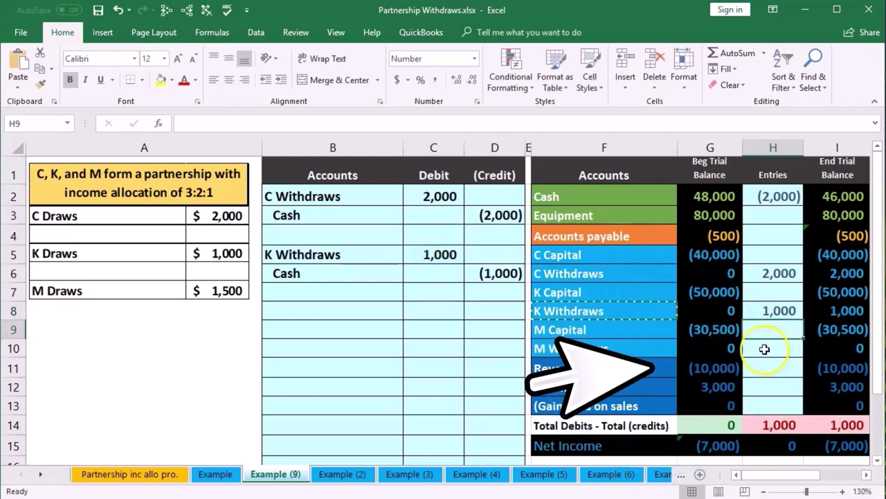
Add the second Cash credit to the Cash posting by extending the formula in H2 to =D3+D6
drag(396, 276, 483, 272)
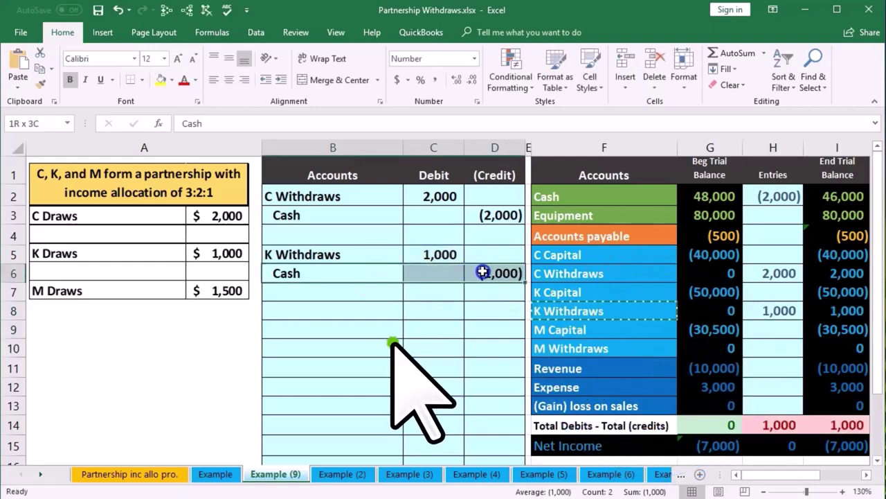
click(773, 197)
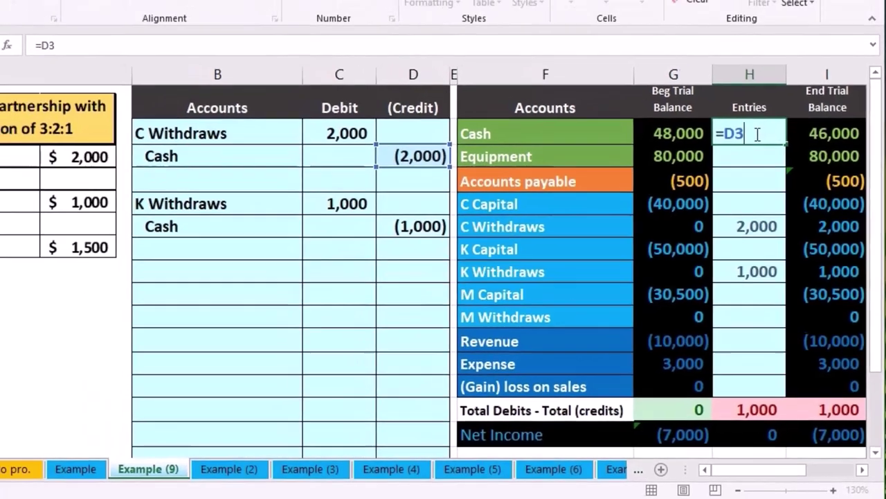
text(+)
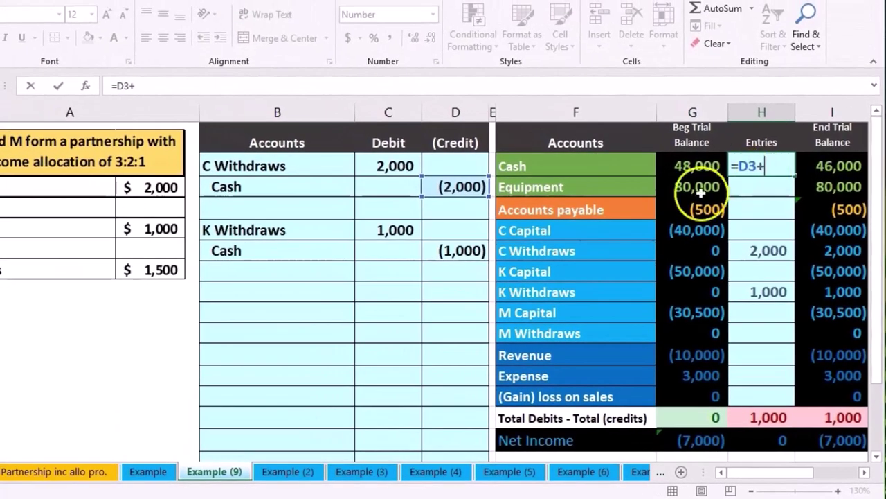
click(459, 251)
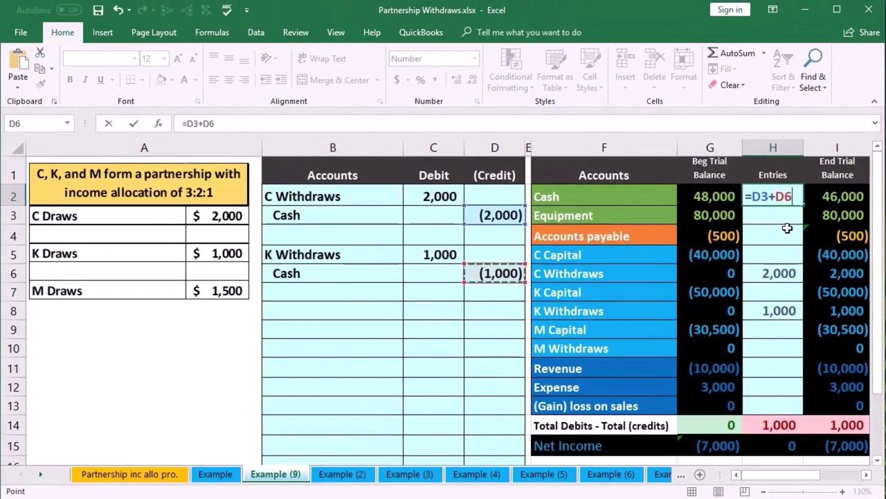
key(Return)
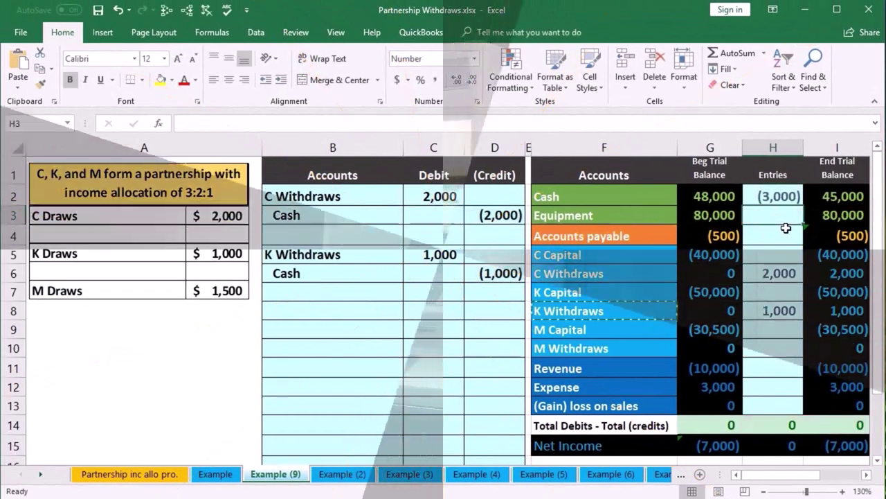
Check the combined ending balance of K Capital and K Withdraws by selecting I7:I8
click(839, 312)
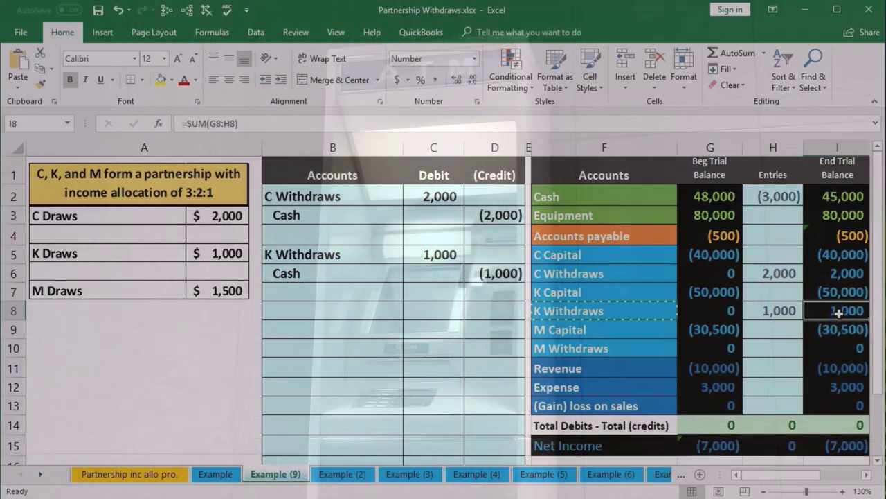
click(821, 292)
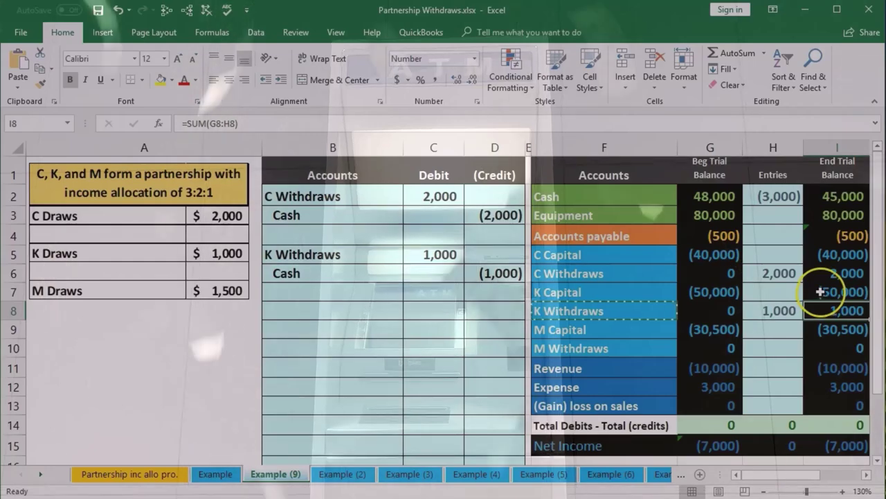
drag(821, 291, 823, 305)
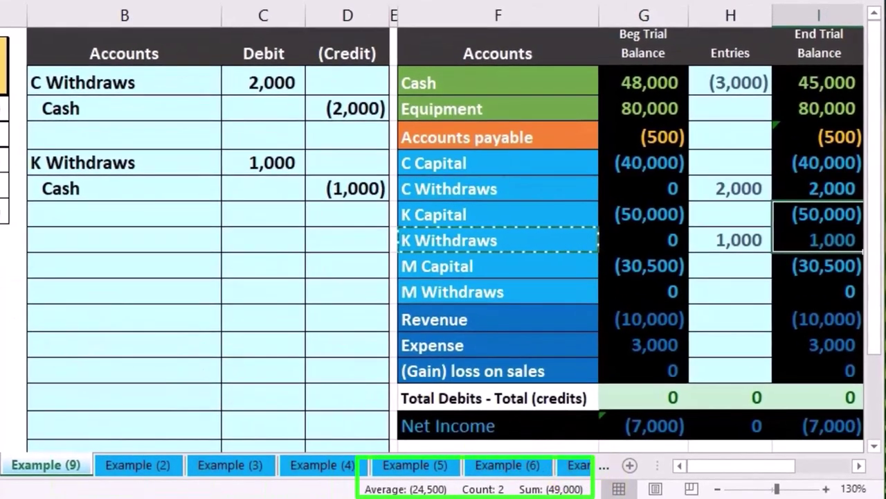
Copy the Cash account name from the trial balance and paste it as values into B9 of the journal
click(448, 76)
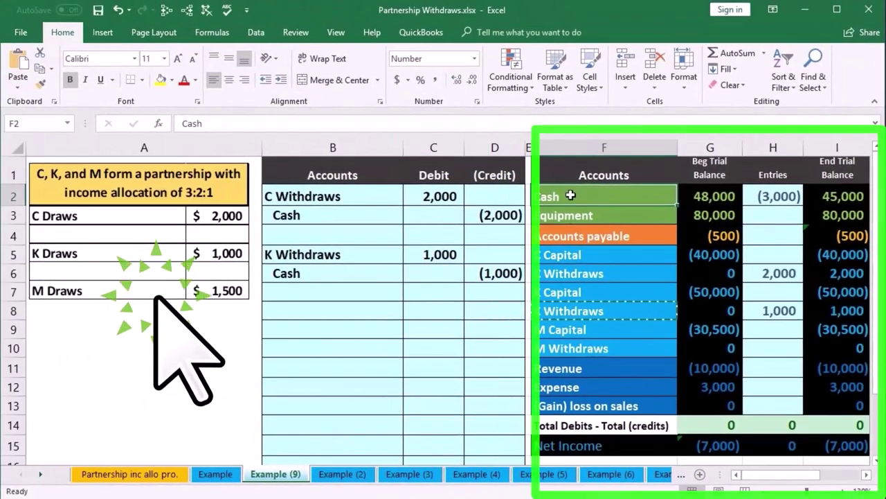
right_click(570, 196)
click(595, 221)
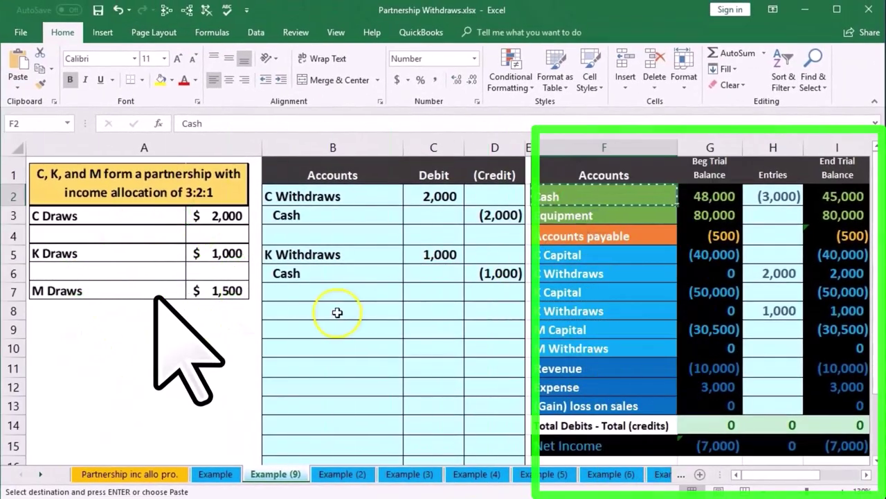
click(306, 295)
click(301, 310)
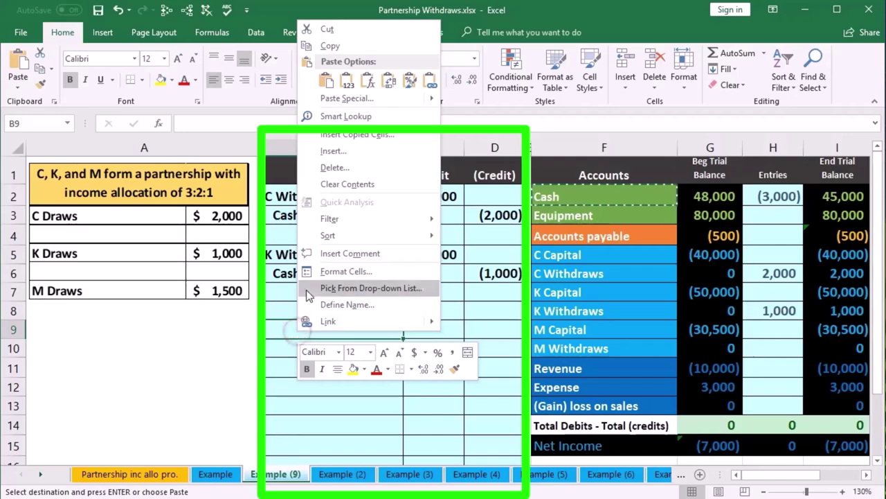
click(349, 83)
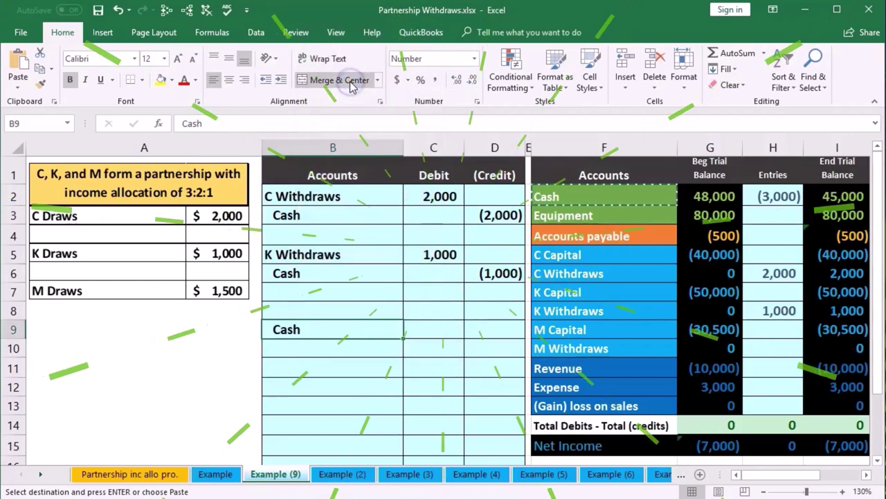
Enter the third Cash credit of -1500 in D9 and the matching debit in C8 with the formula -D9
click(490, 328)
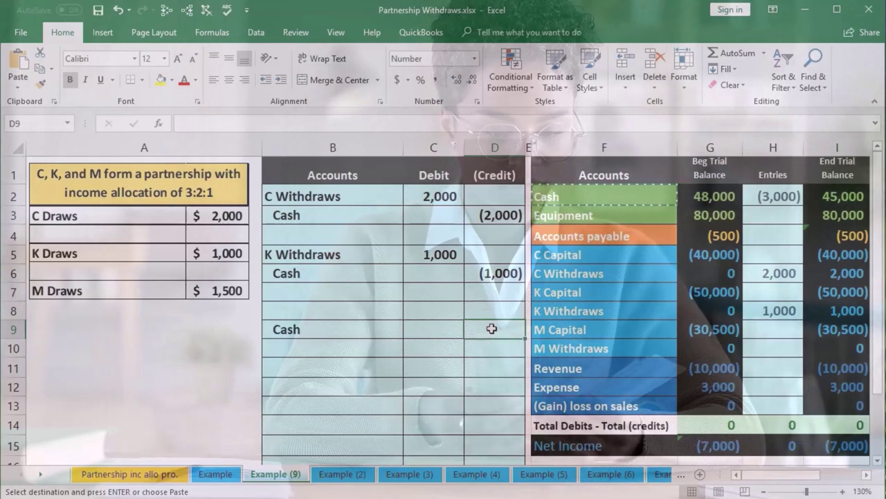
text(-1500)
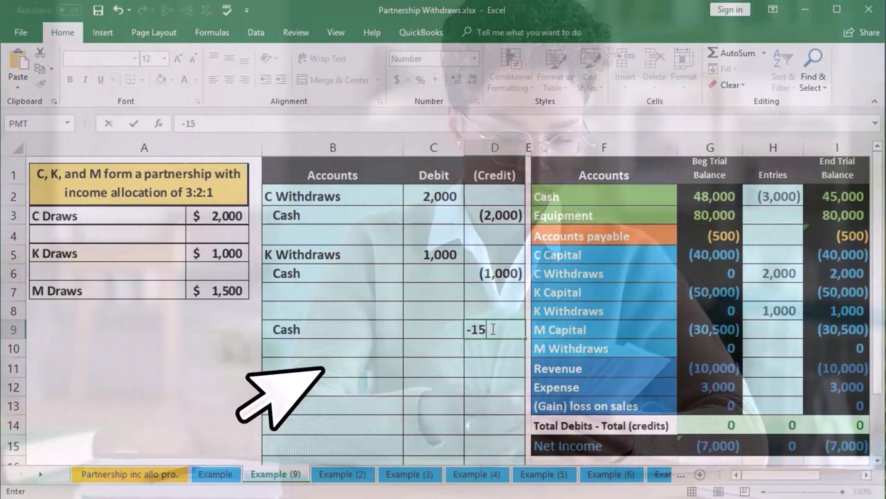
click(430, 314)
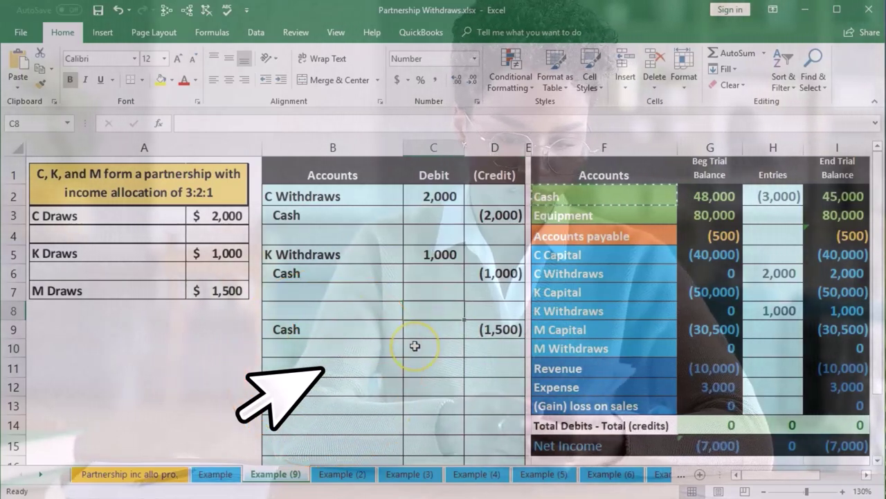
text(-)
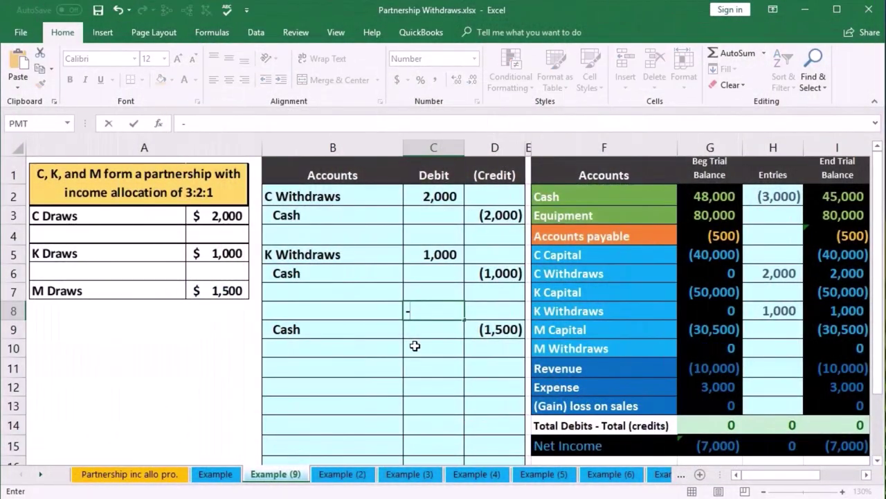
key(Down)
key(Right)
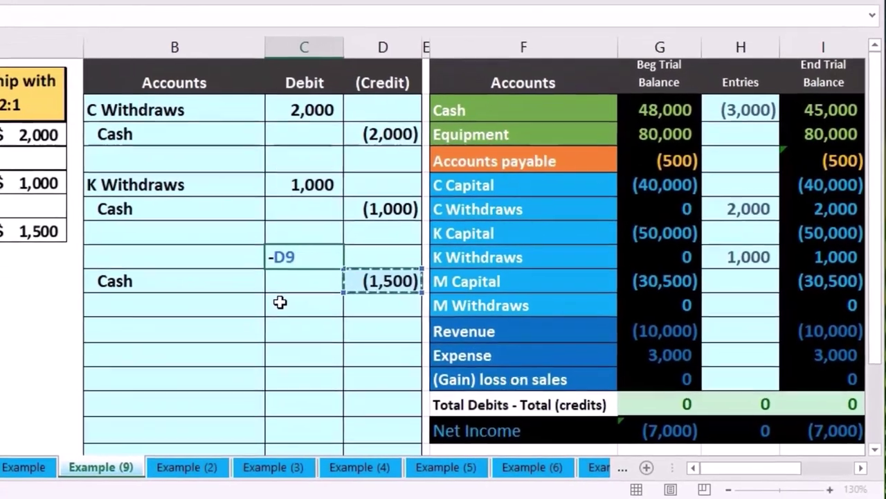
key(Return)
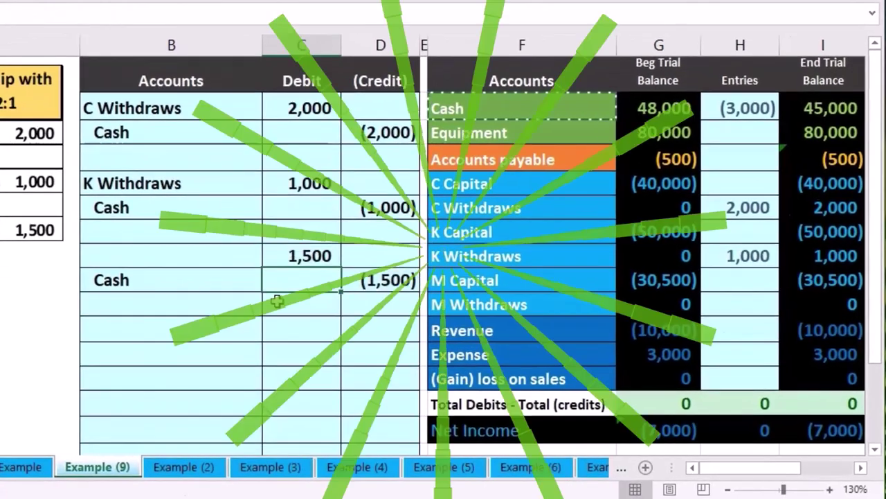
Copy the M Withdraws account name from the trial balance and paste it as values into B8 of the journal
click(197, 241)
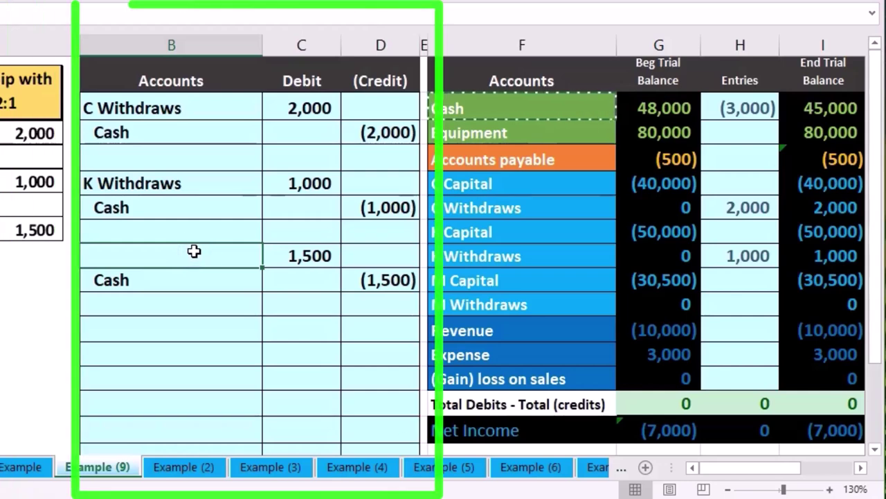
click(505, 306)
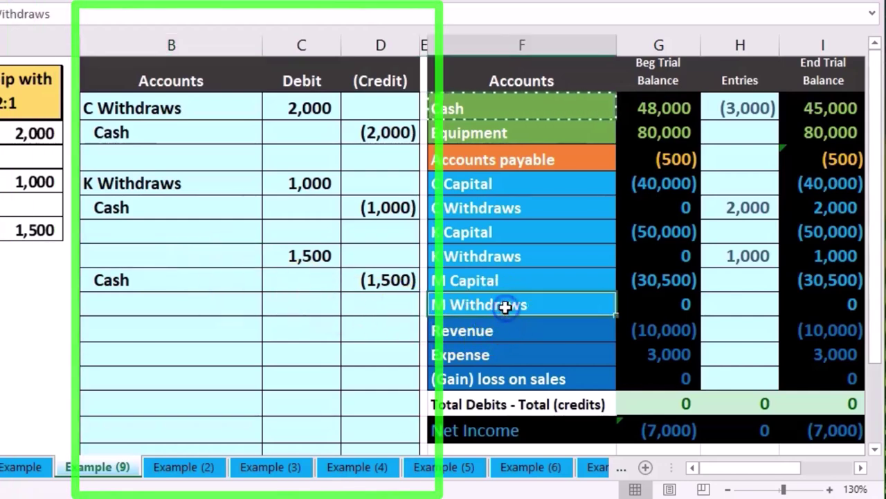
right_click(541, 306)
key(ctrl+c)
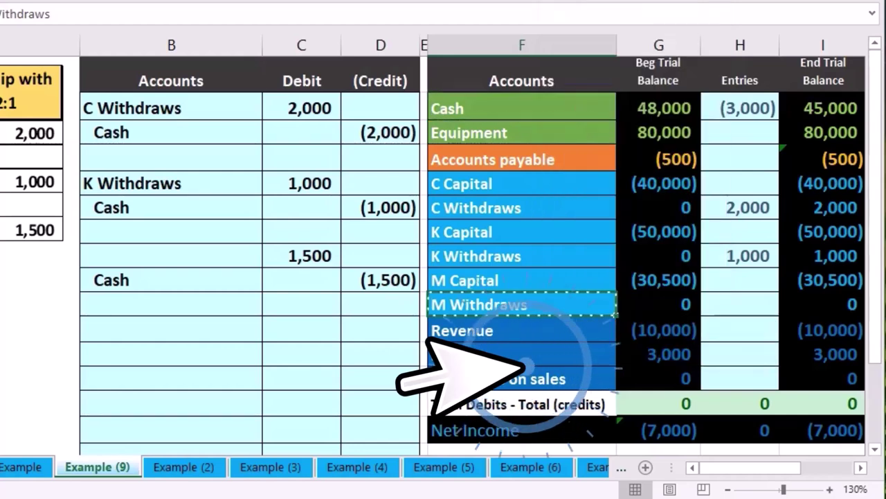
right_click(196, 253)
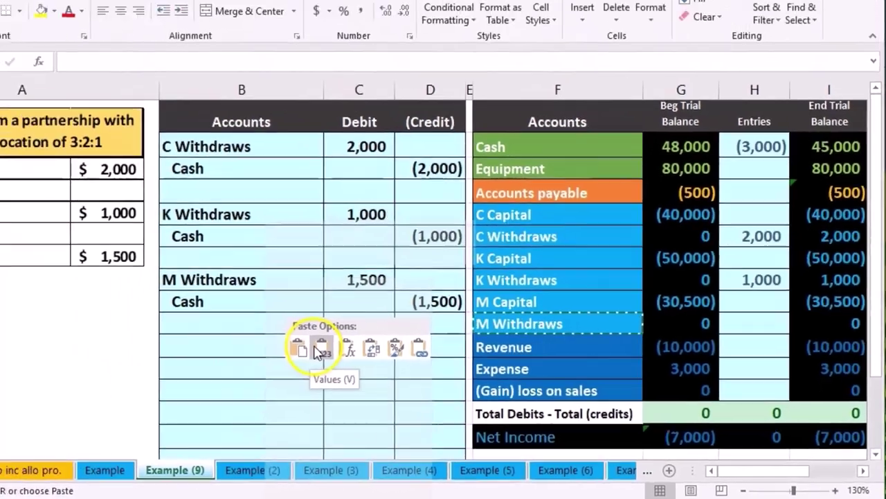
click(261, 332)
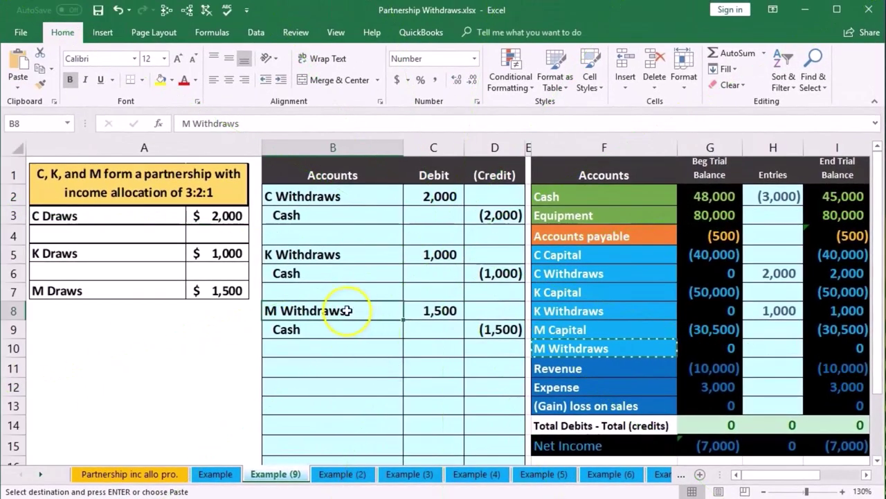
Post the M Withdraws debit to the Entries column by entering =C8 in H10
click(554, 341)
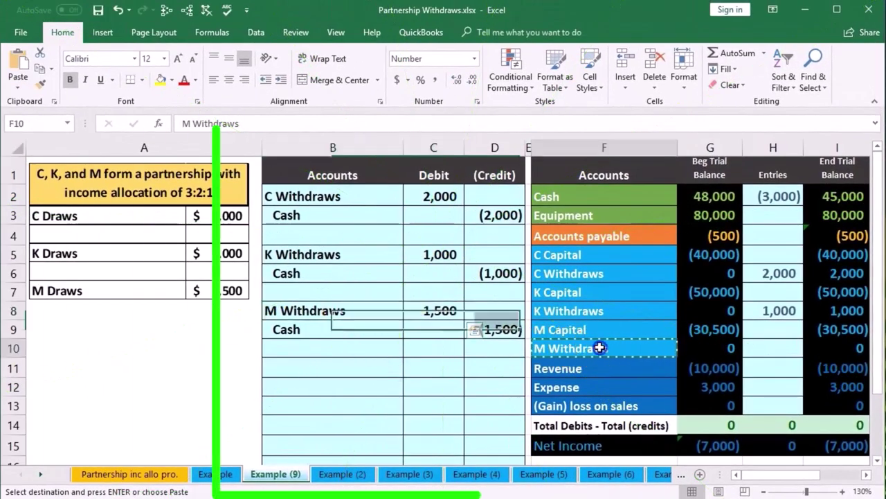
click(762, 352)
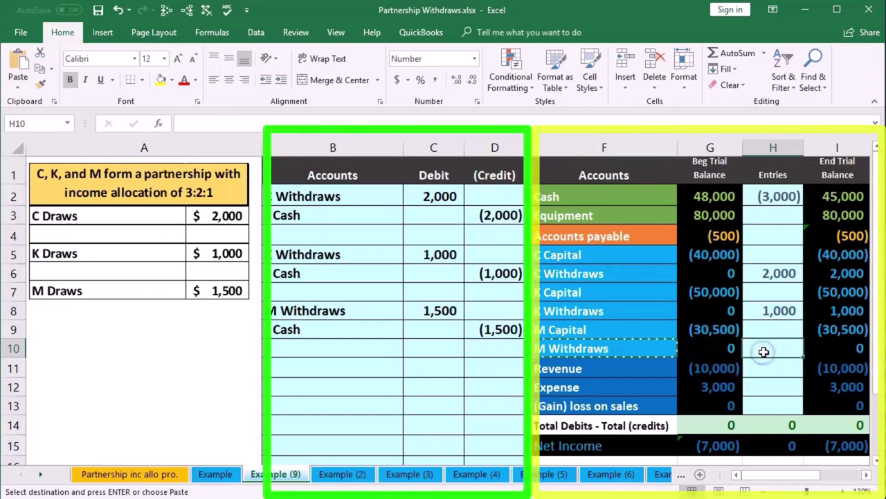
text(=)
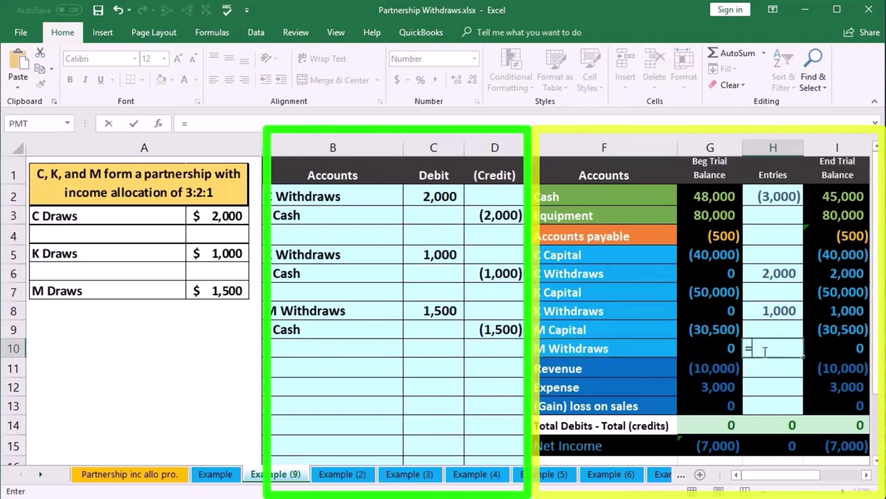
click(443, 310)
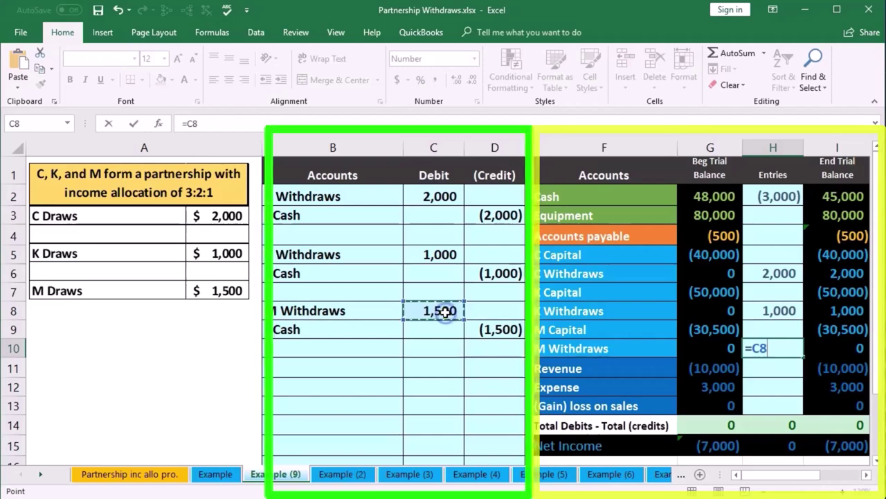
key(Return)
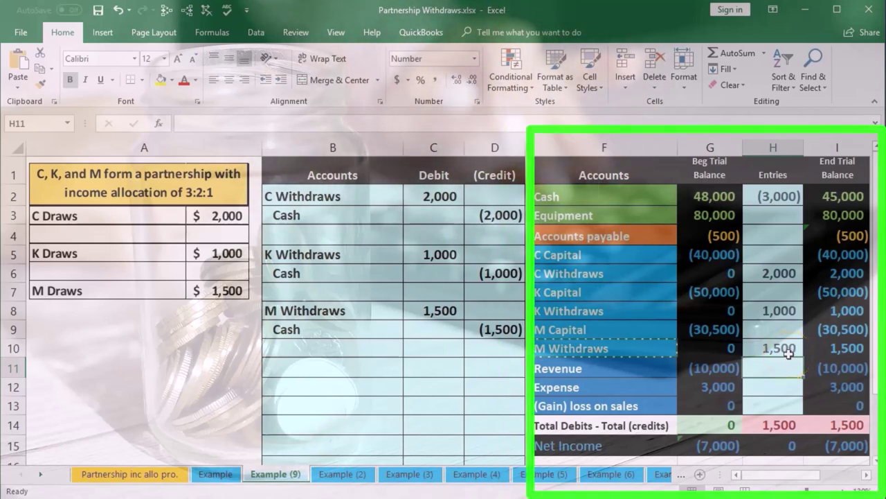
Add the third Cash credit to the Cash posting by extending the formula in H2 to =D3+D6+D9
click(779, 196)
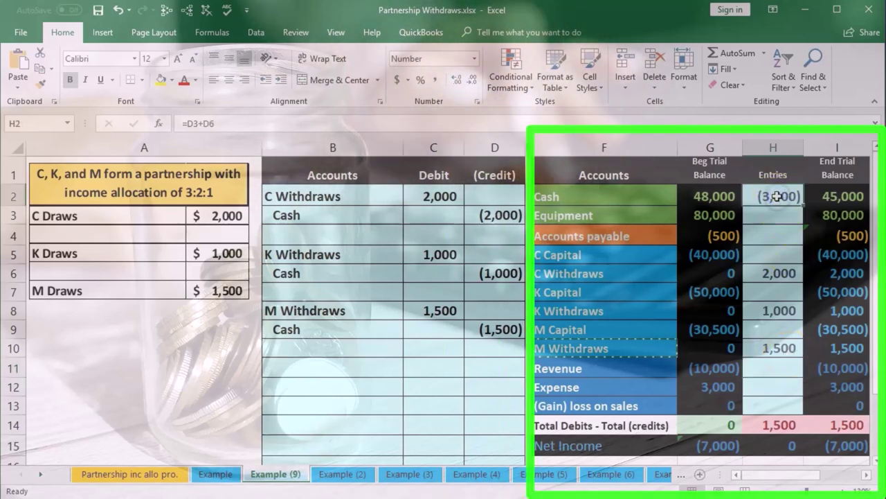
double_click(778, 196)
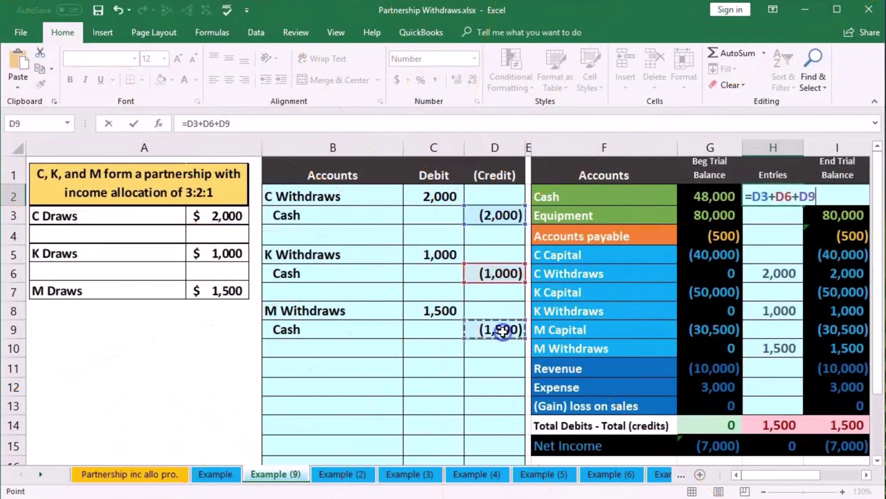
key(Return)
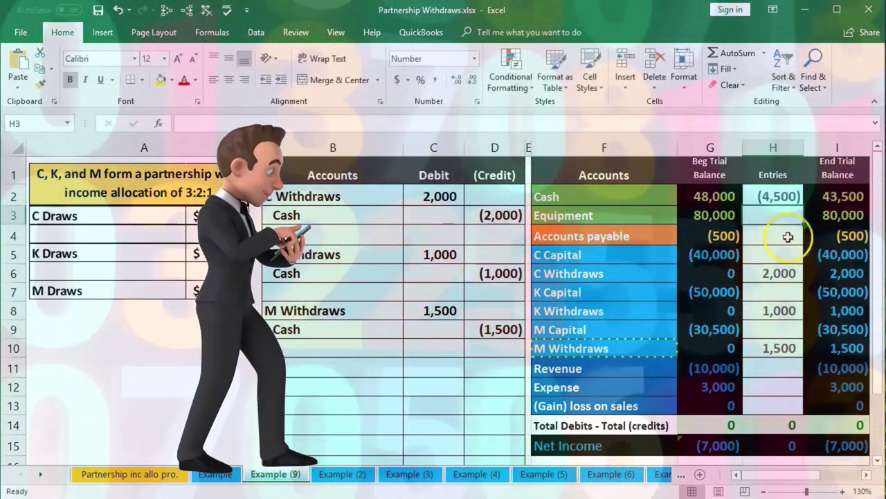
Review the ending Cash balance, the income statement entries in H11:H13, the C Withdraws posting and the ending C Capital balance
click(828, 197)
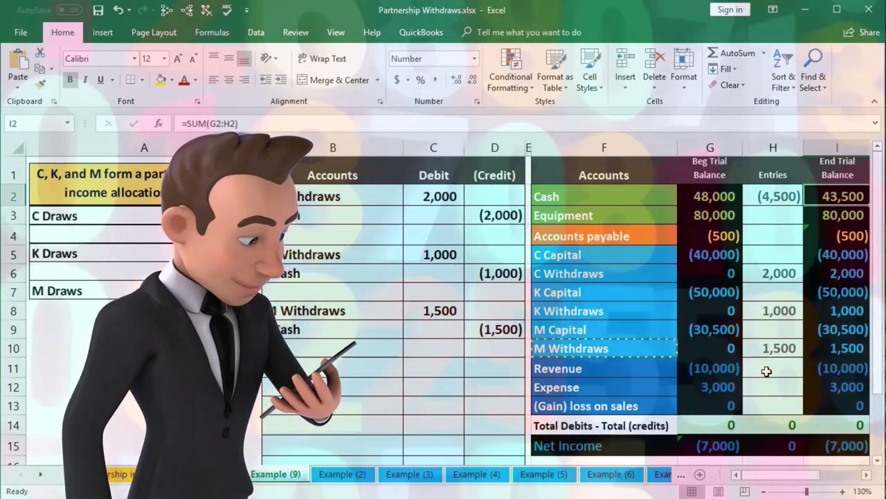
drag(767, 371, 766, 396)
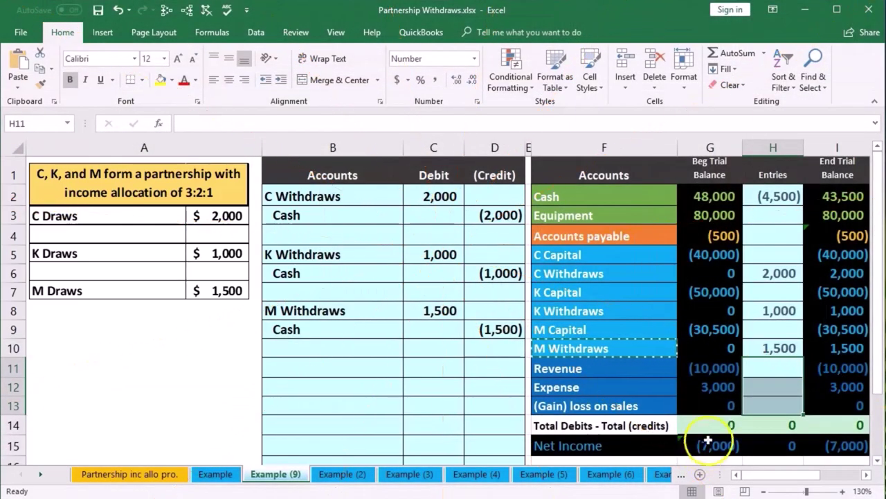
click(774, 273)
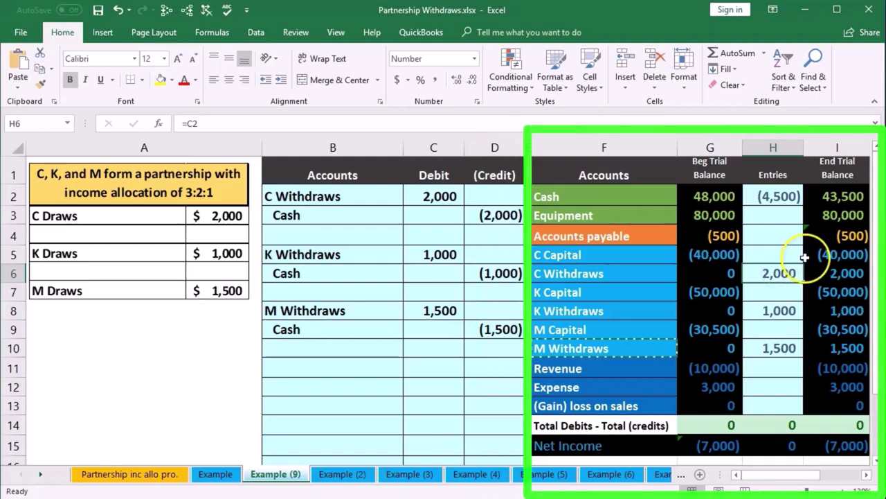
click(812, 253)
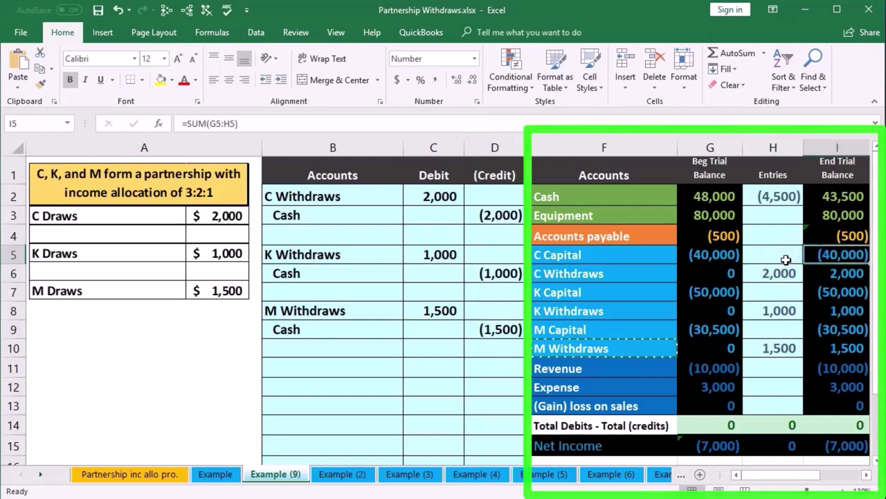